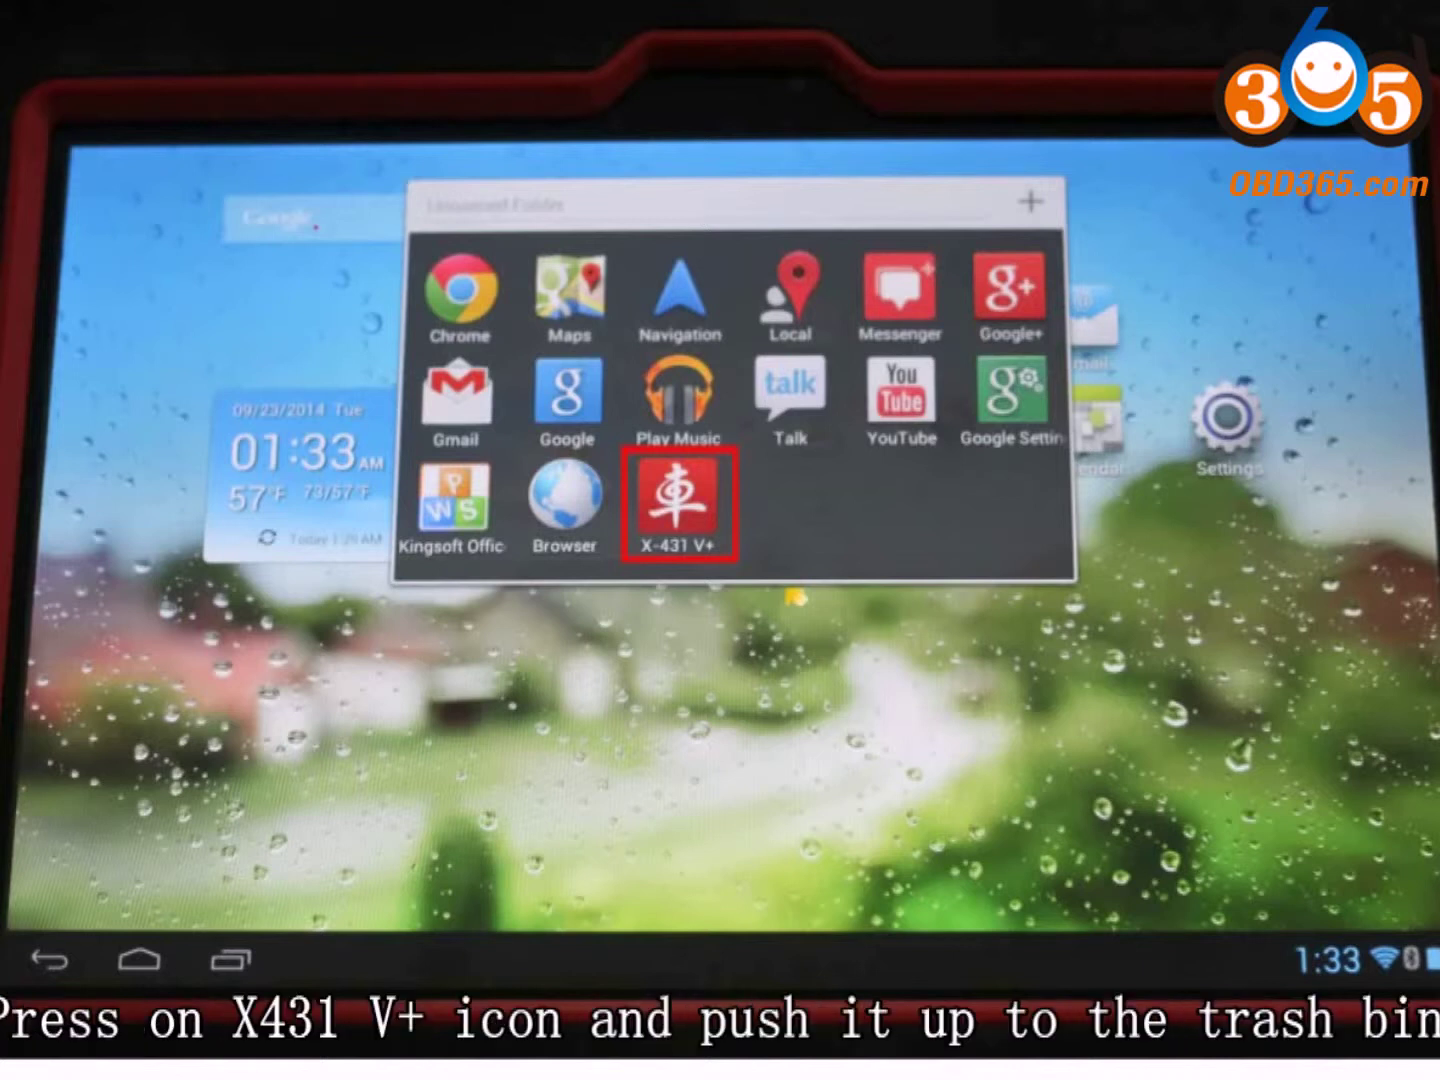
# - Remove the old X-431 V+ app from the tablet
pyautogui.click(678, 495)
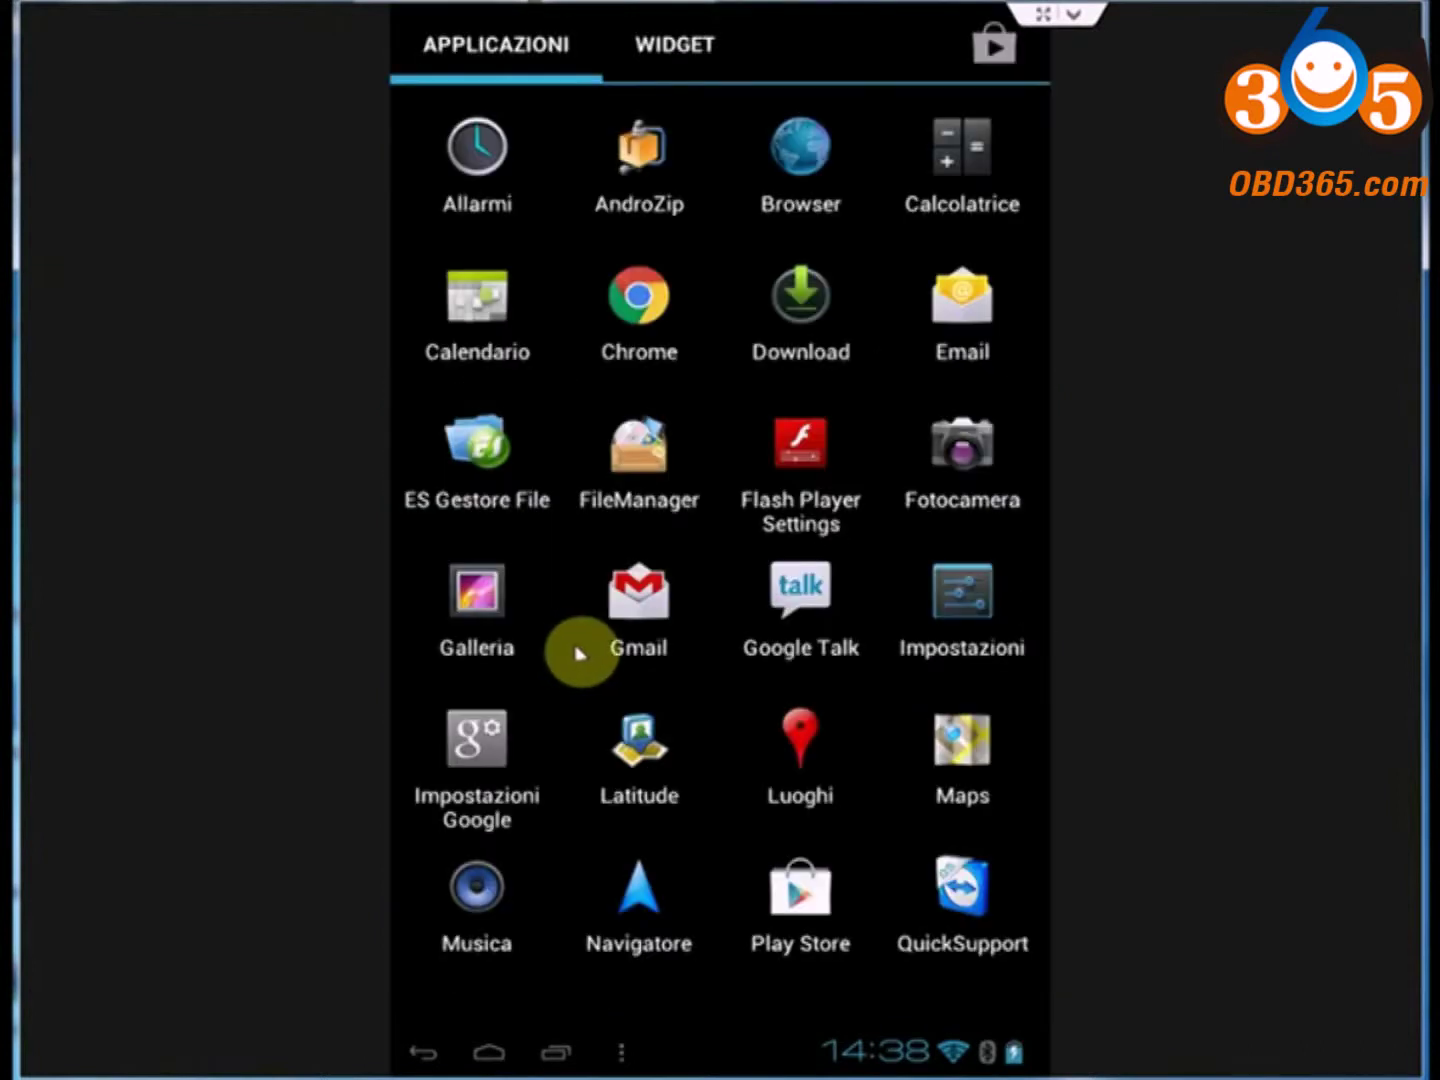
# - Switch to FileManager, browse to the phone memory (Memoria telefono) and pick the cnlaunch folder for deletion
pyautogui.click(634, 454)
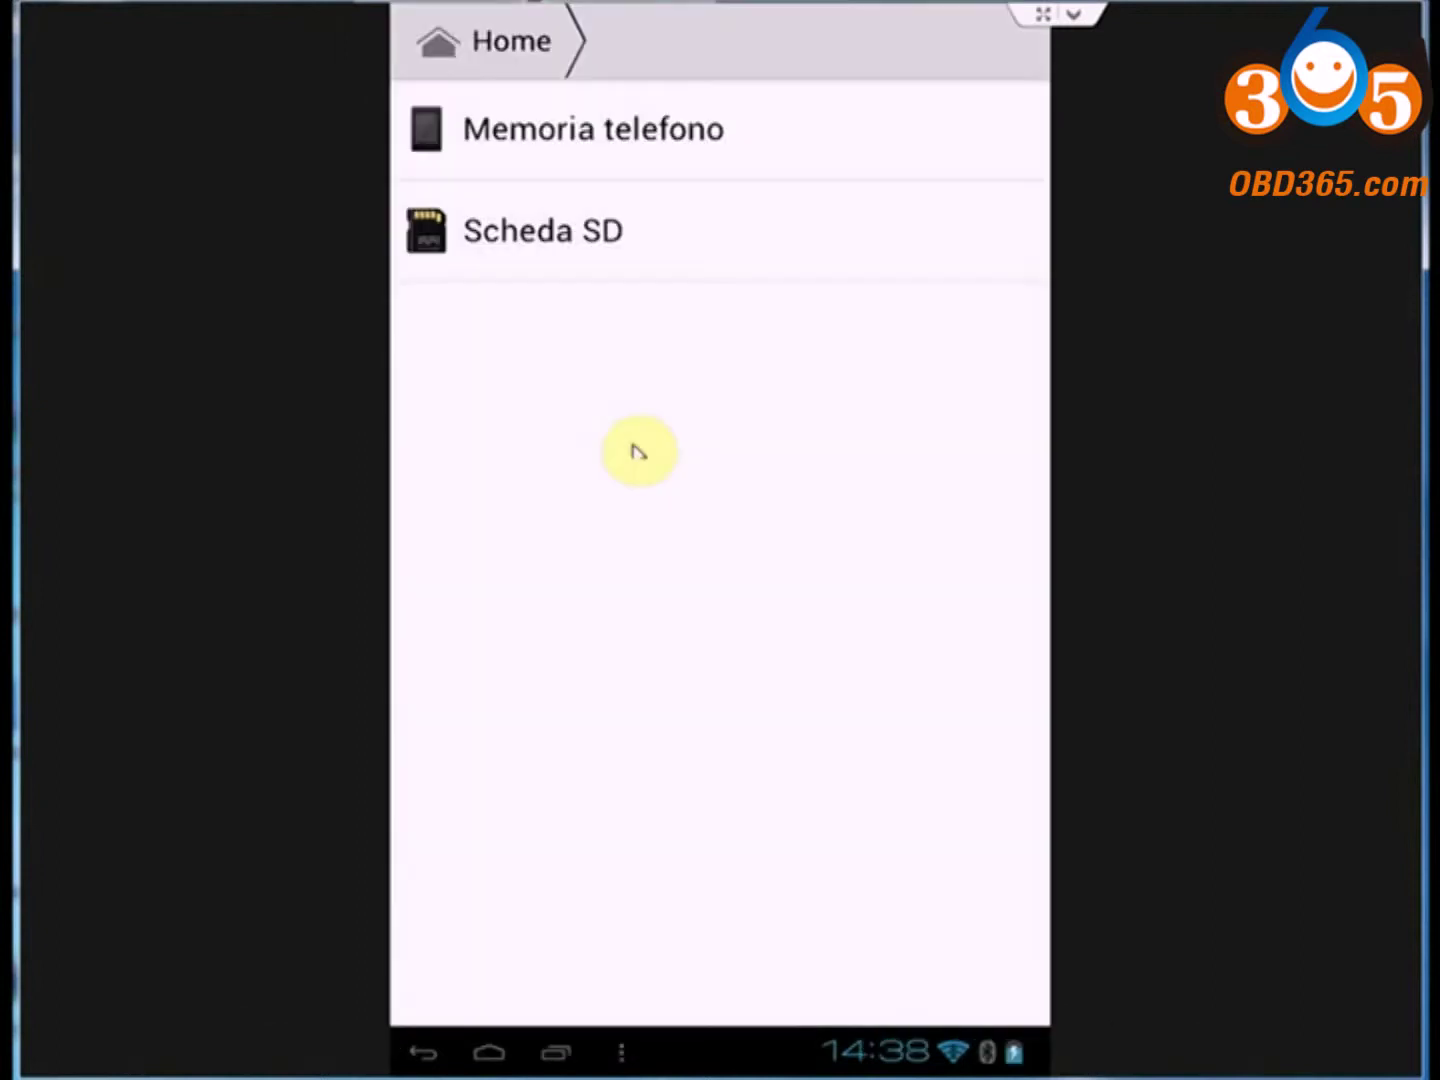
pyautogui.click(666, 148)
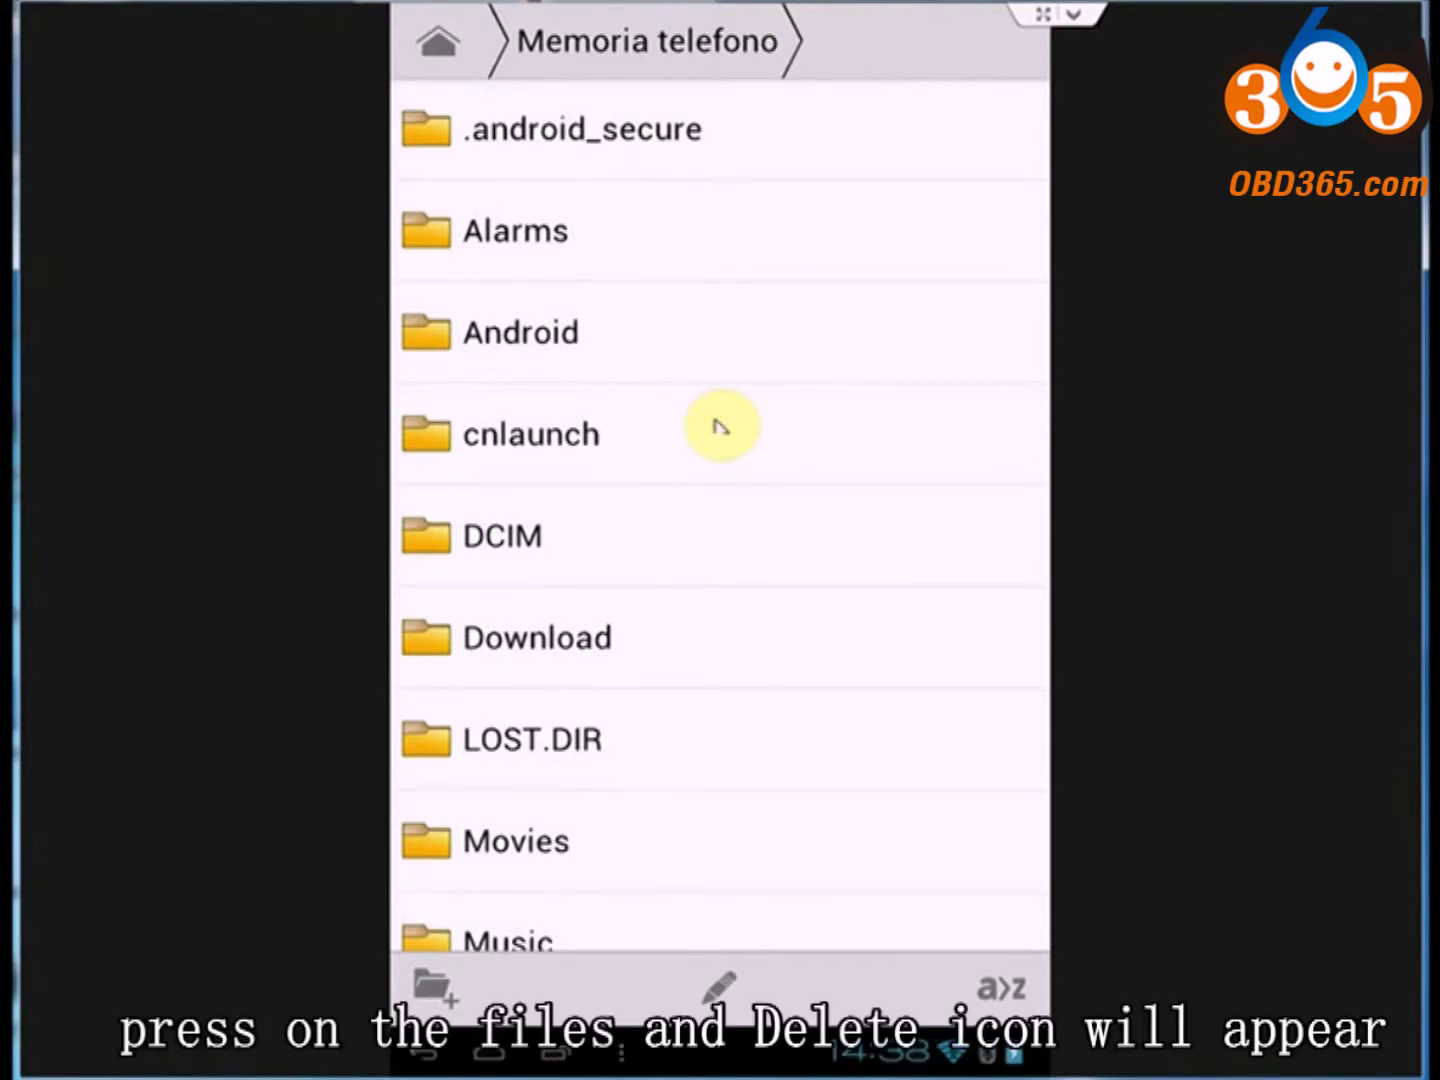
pyautogui.click(722, 428)
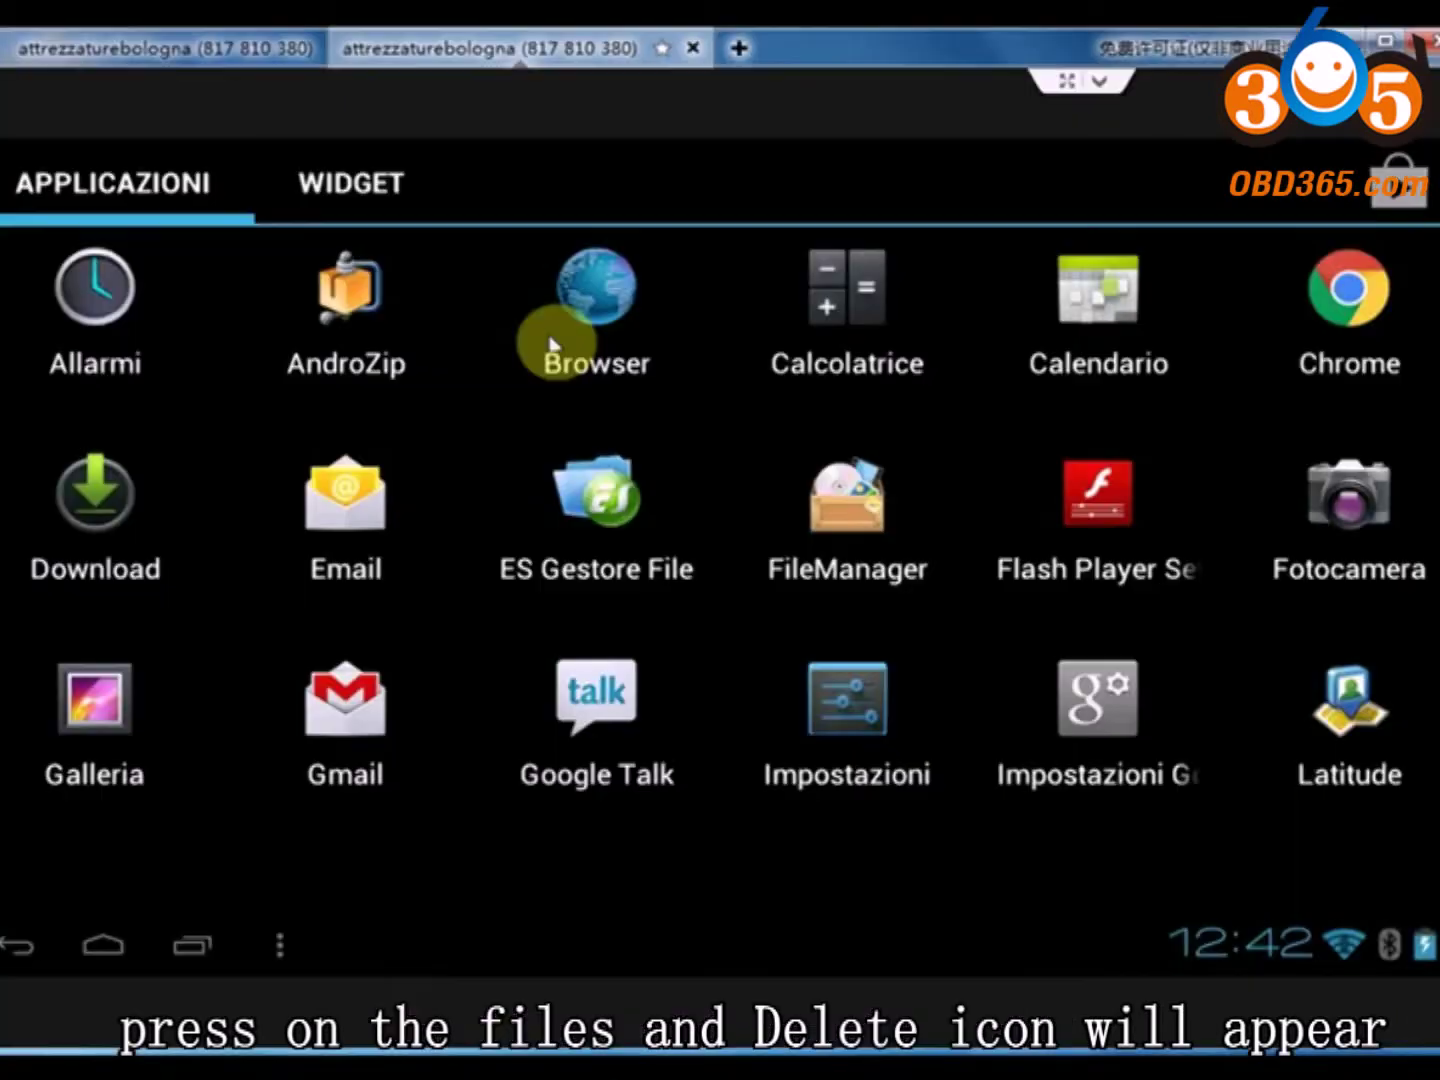
pyautogui.click(621, 295)
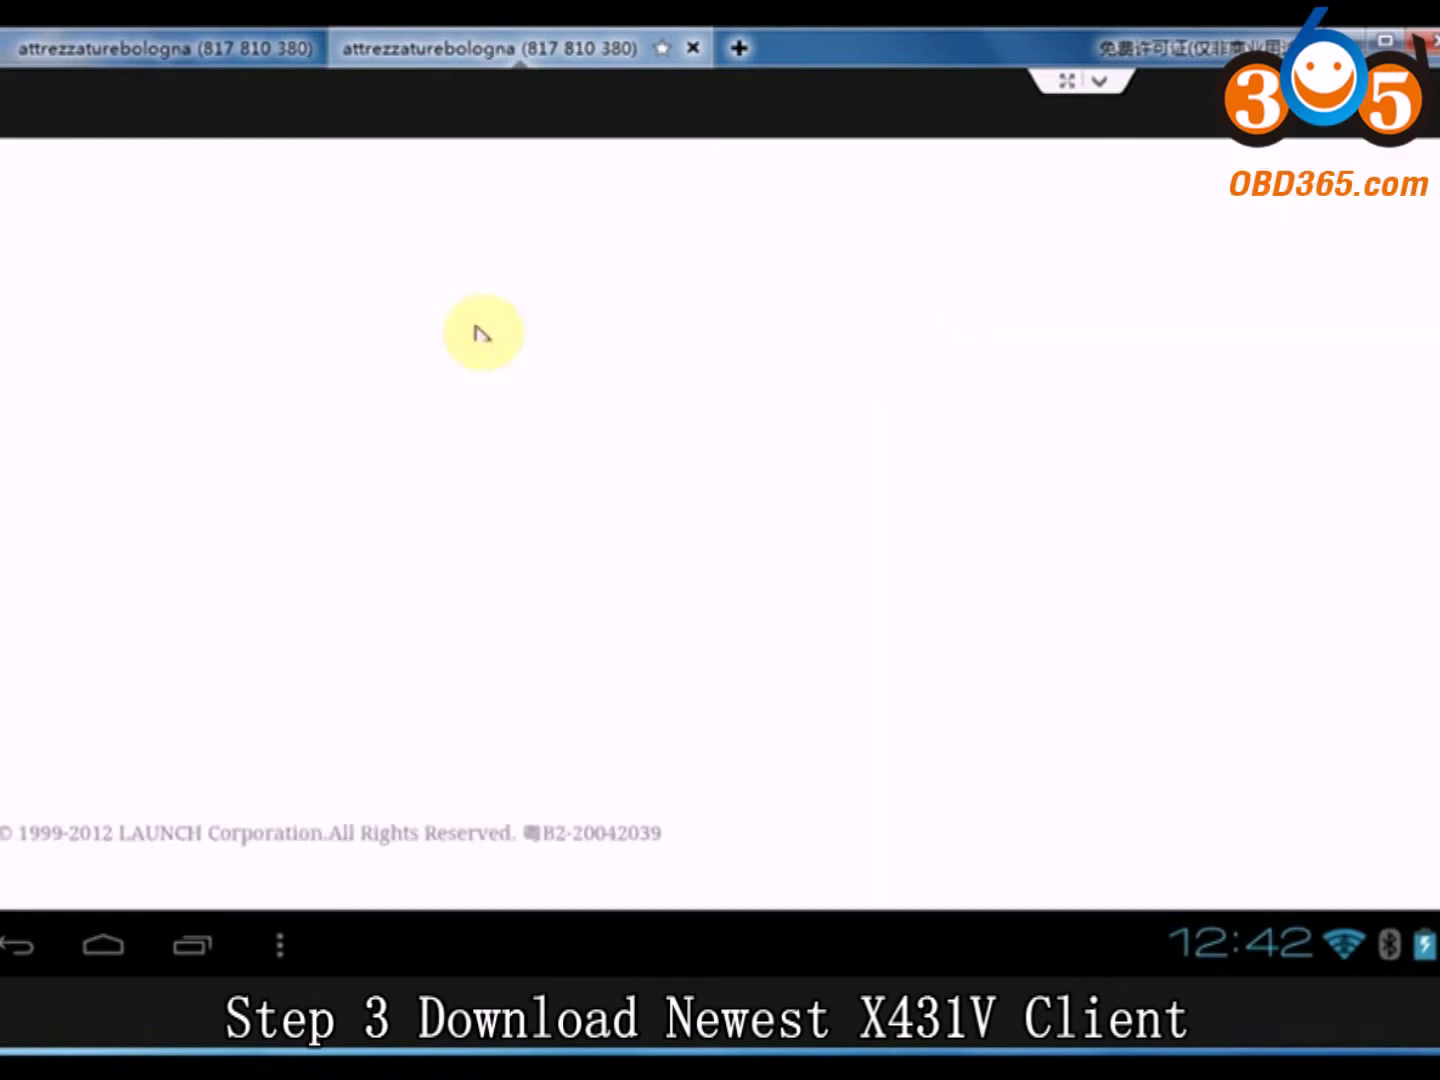
pyautogui.click(894, 200)
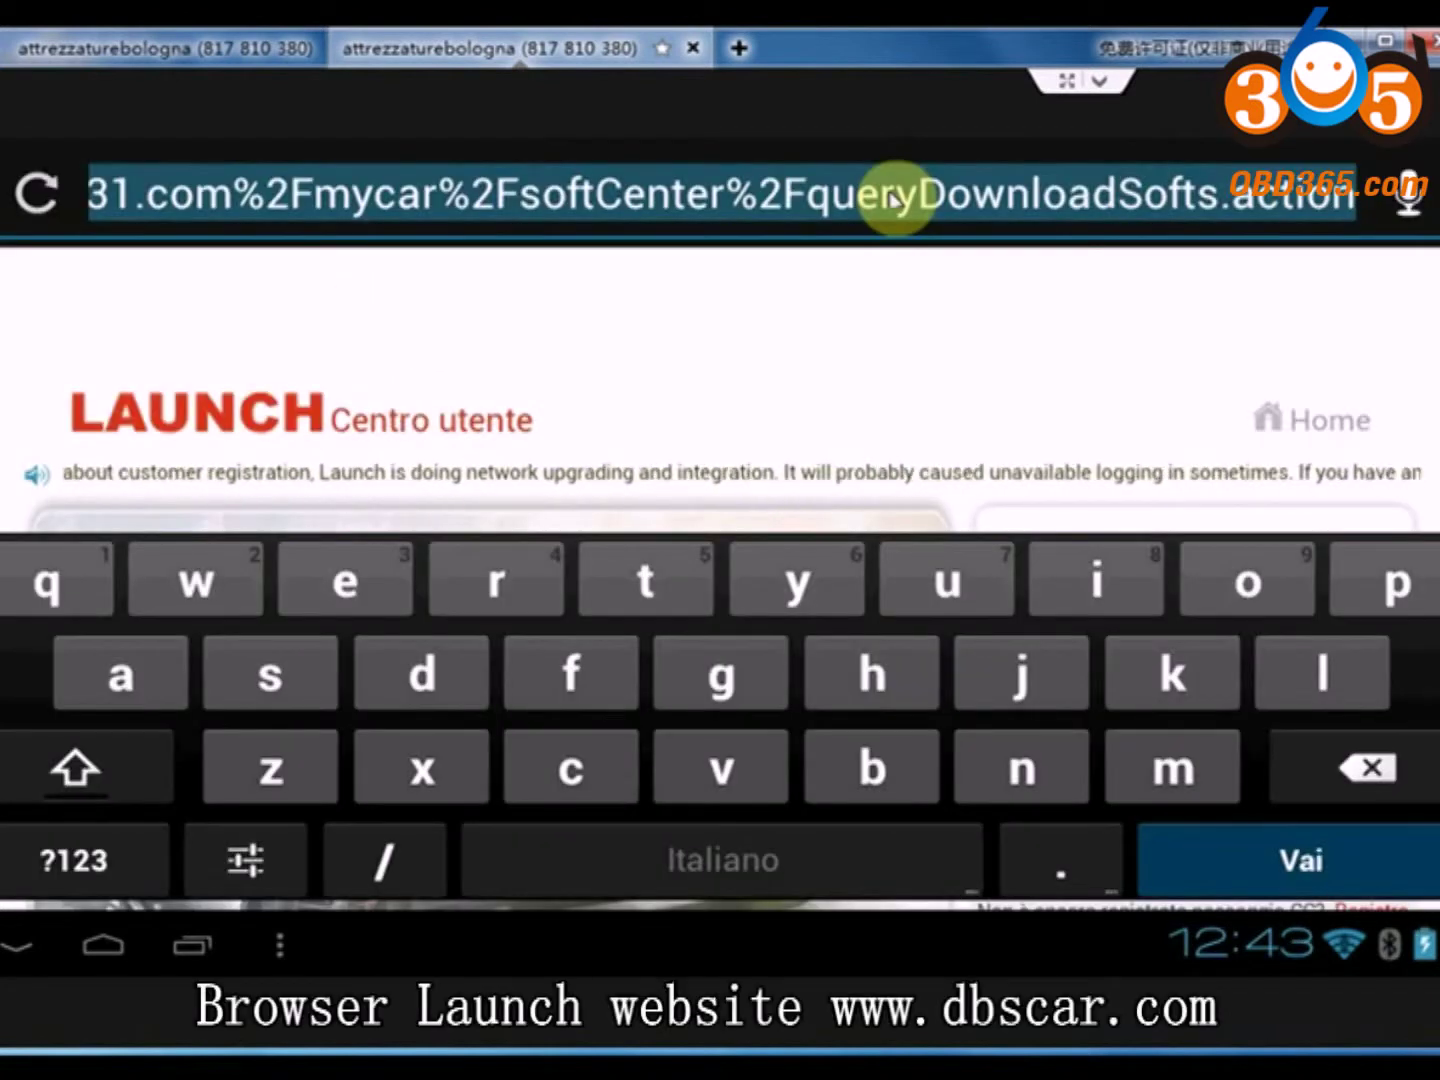
pyautogui.write('ww')
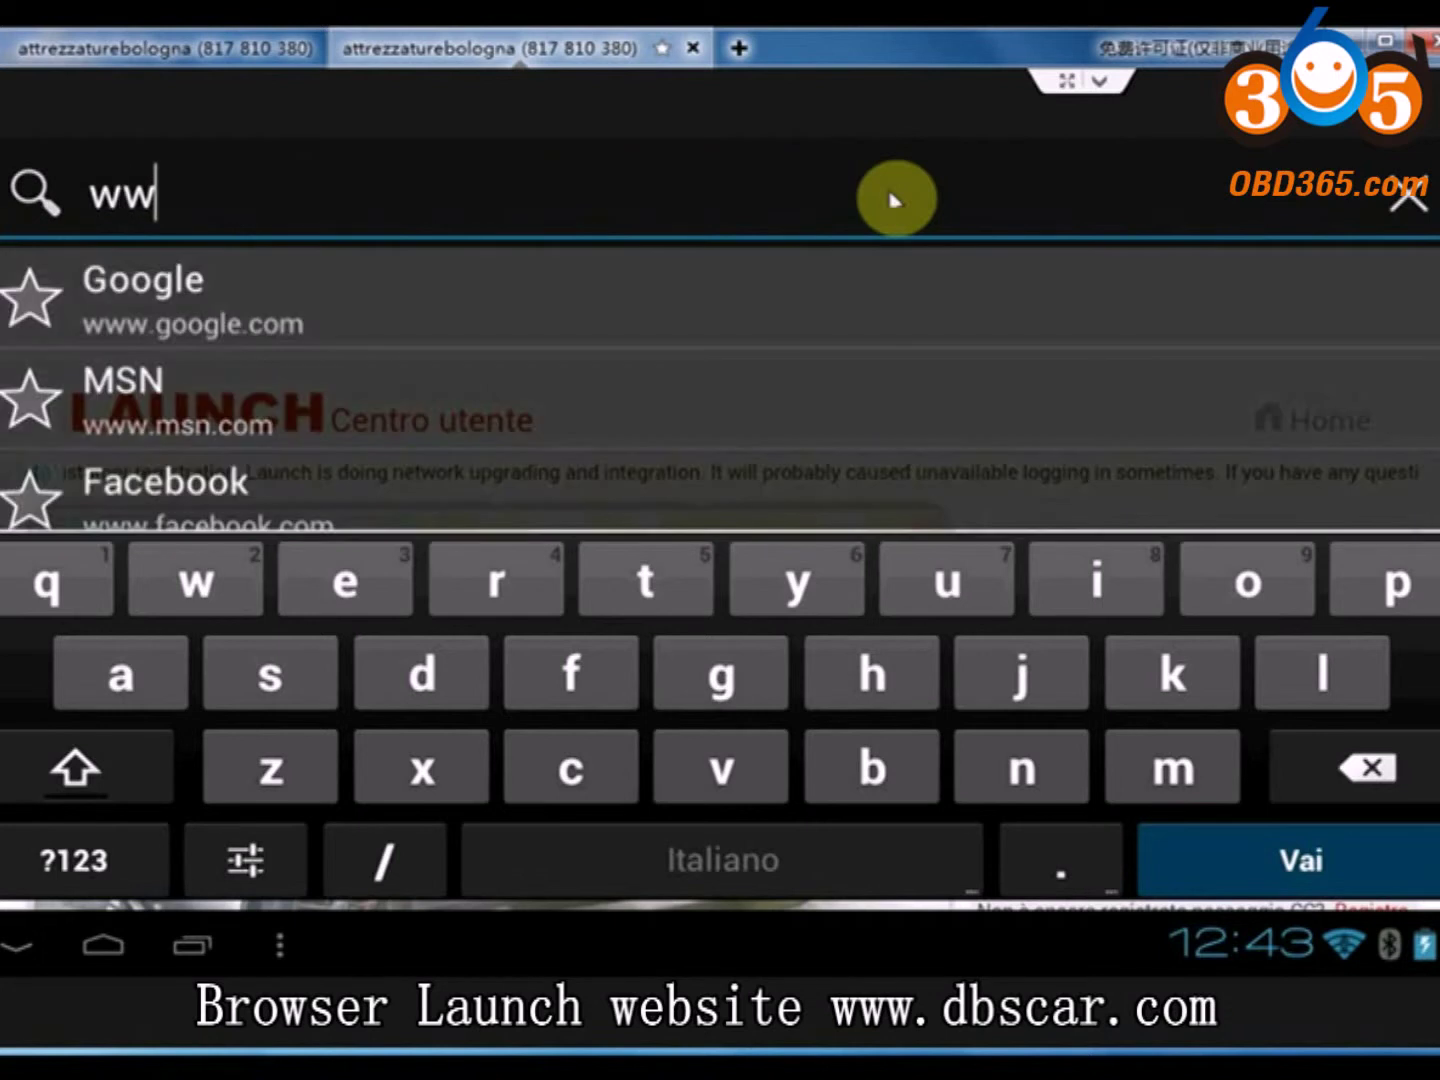
pyautogui.write('w')
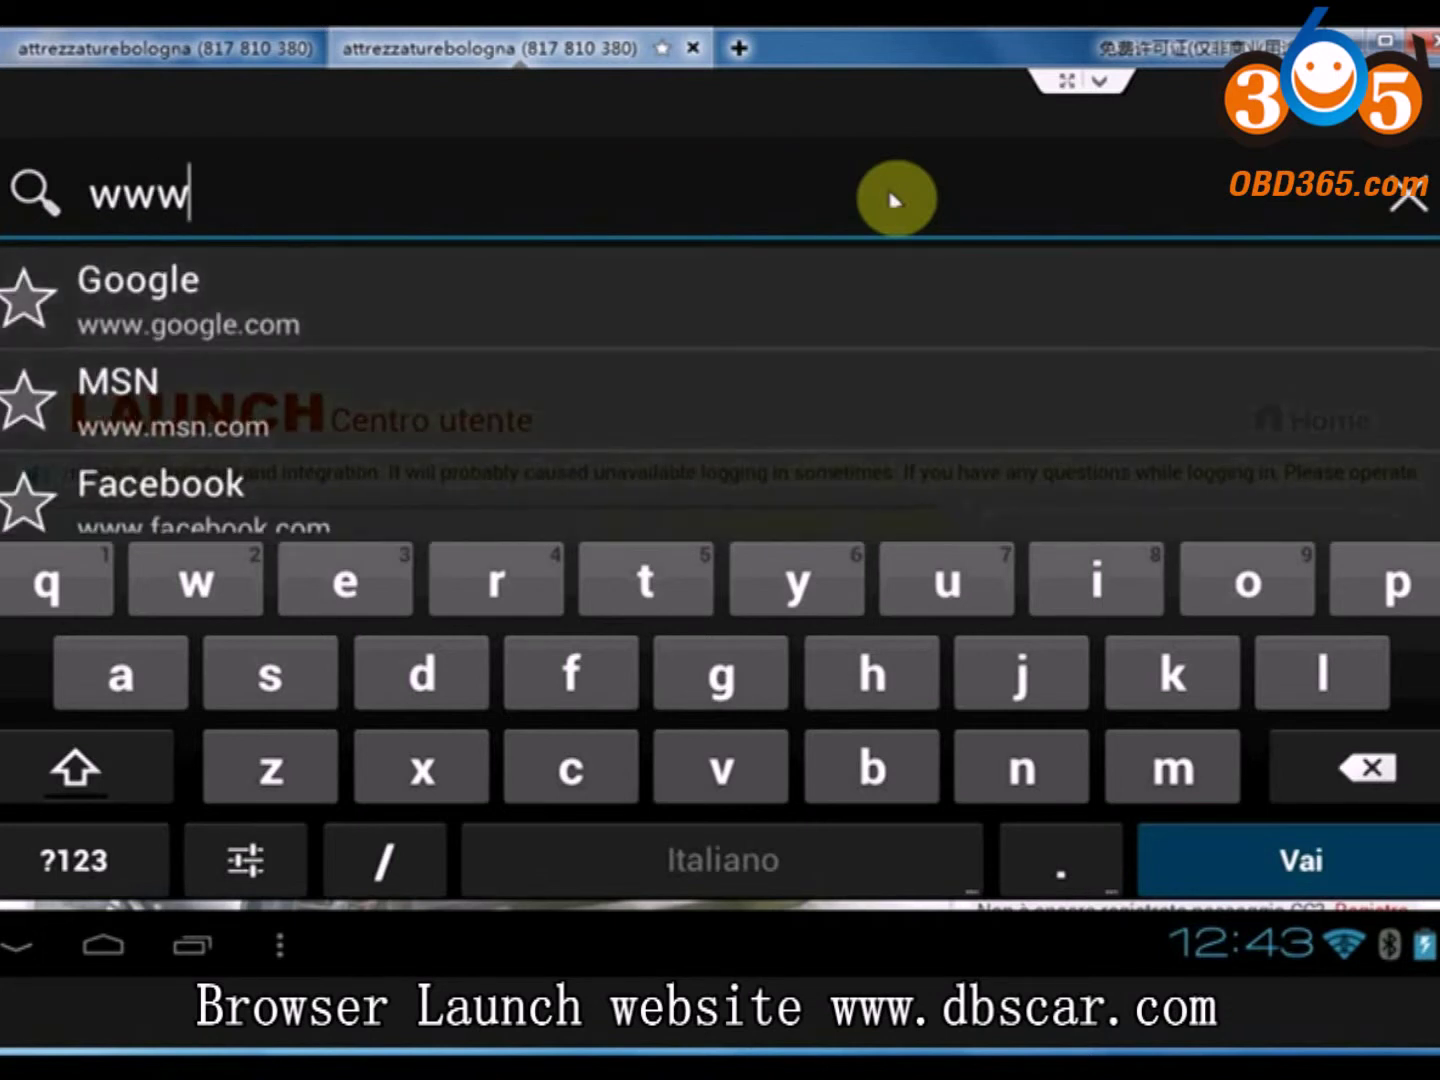
pyautogui.write('.db')
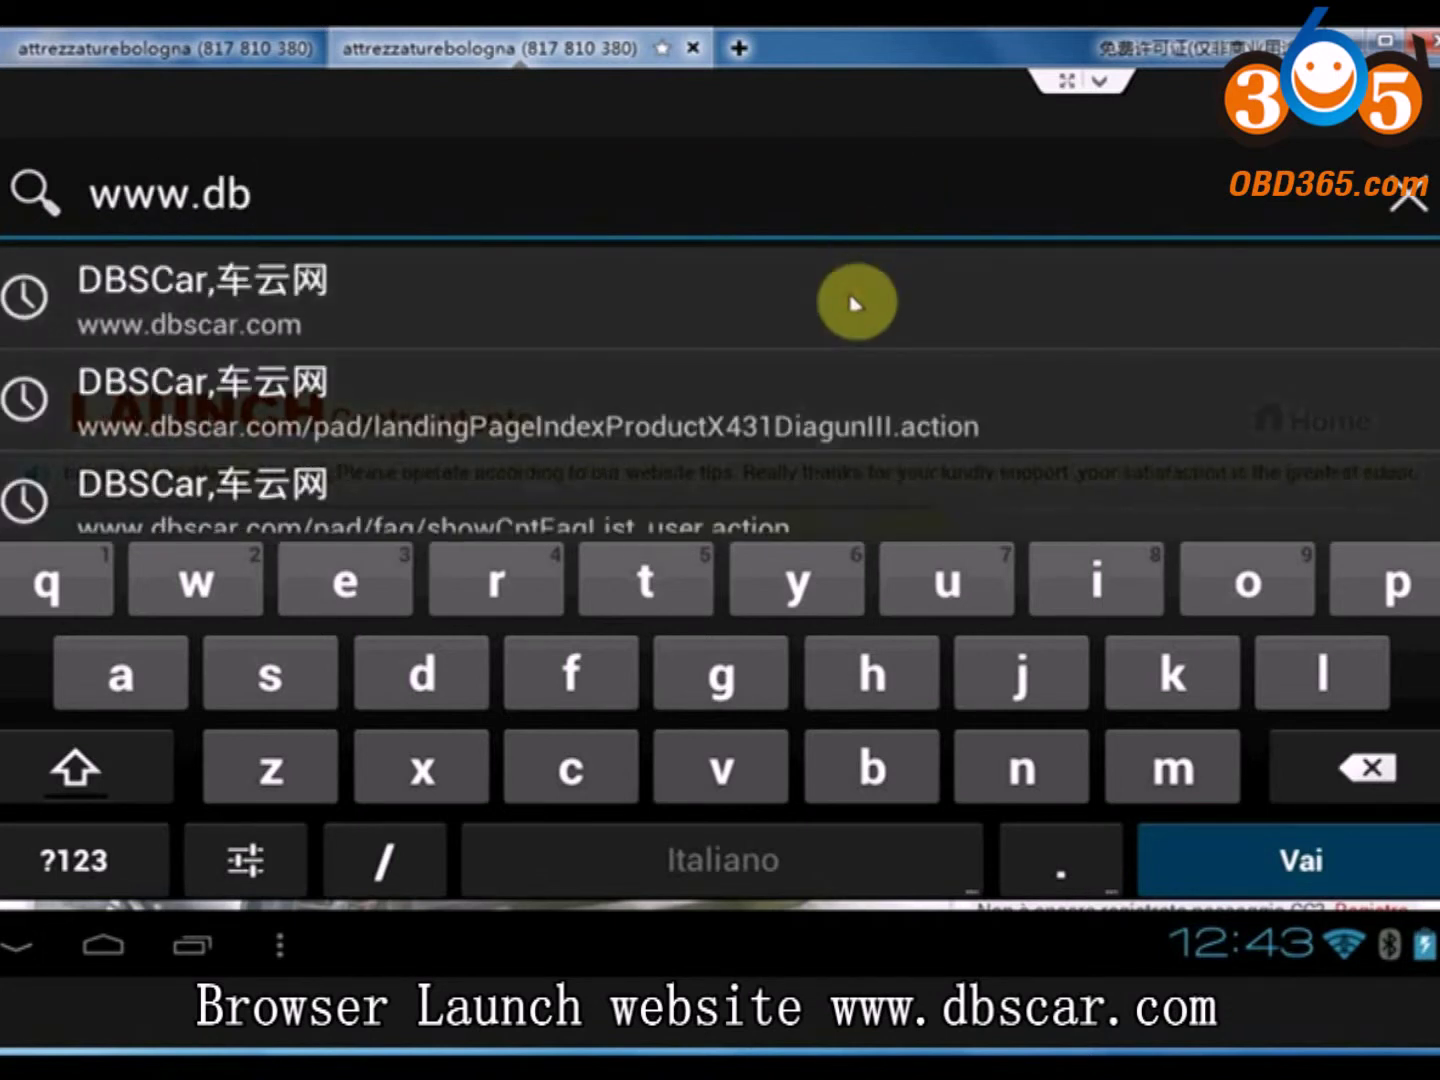
pyautogui.click(855, 303)
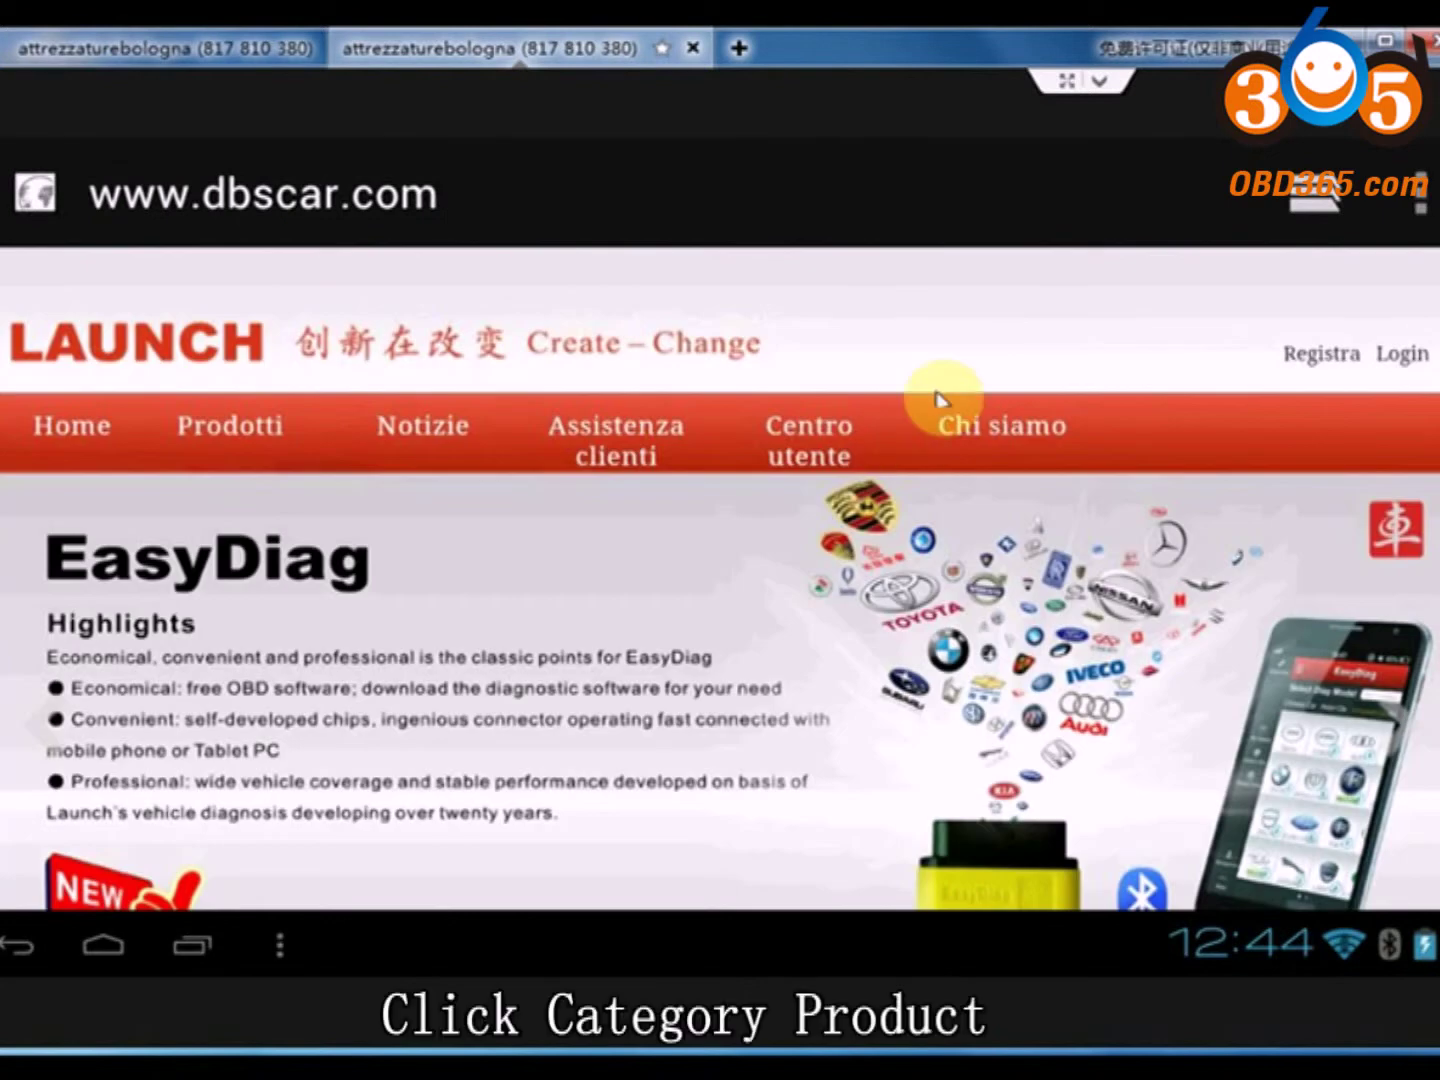
# - Open the X431V product page on the Launch website and download the Android client
pyautogui.click(257, 437)
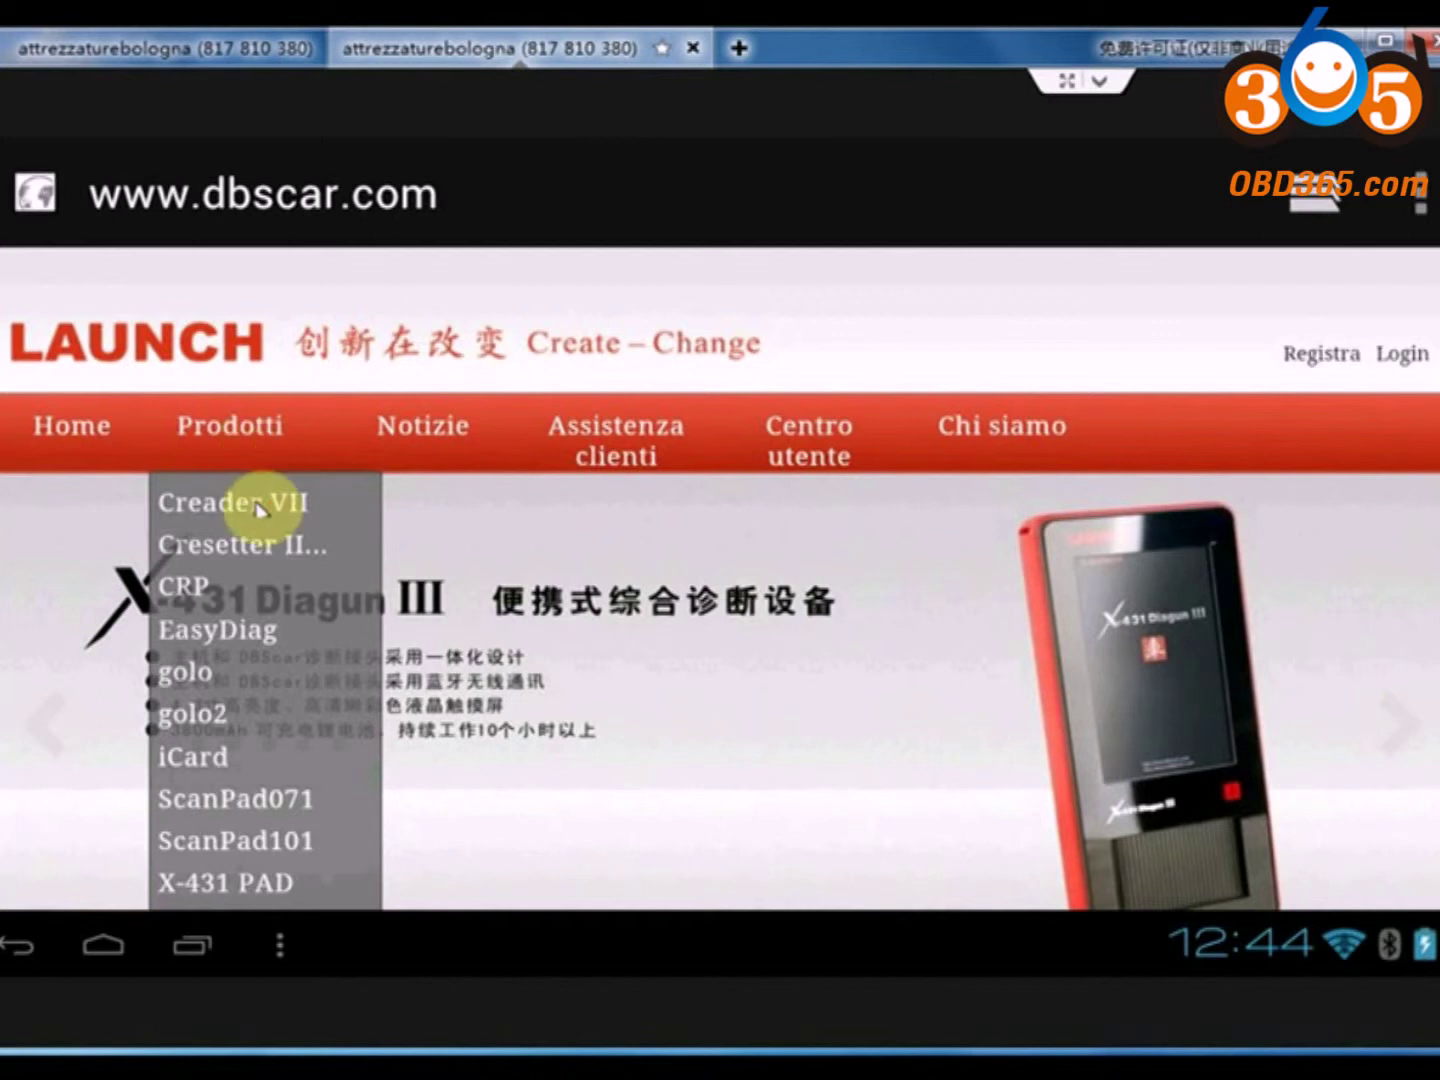
pyautogui.scroll(-5, 258, 508)
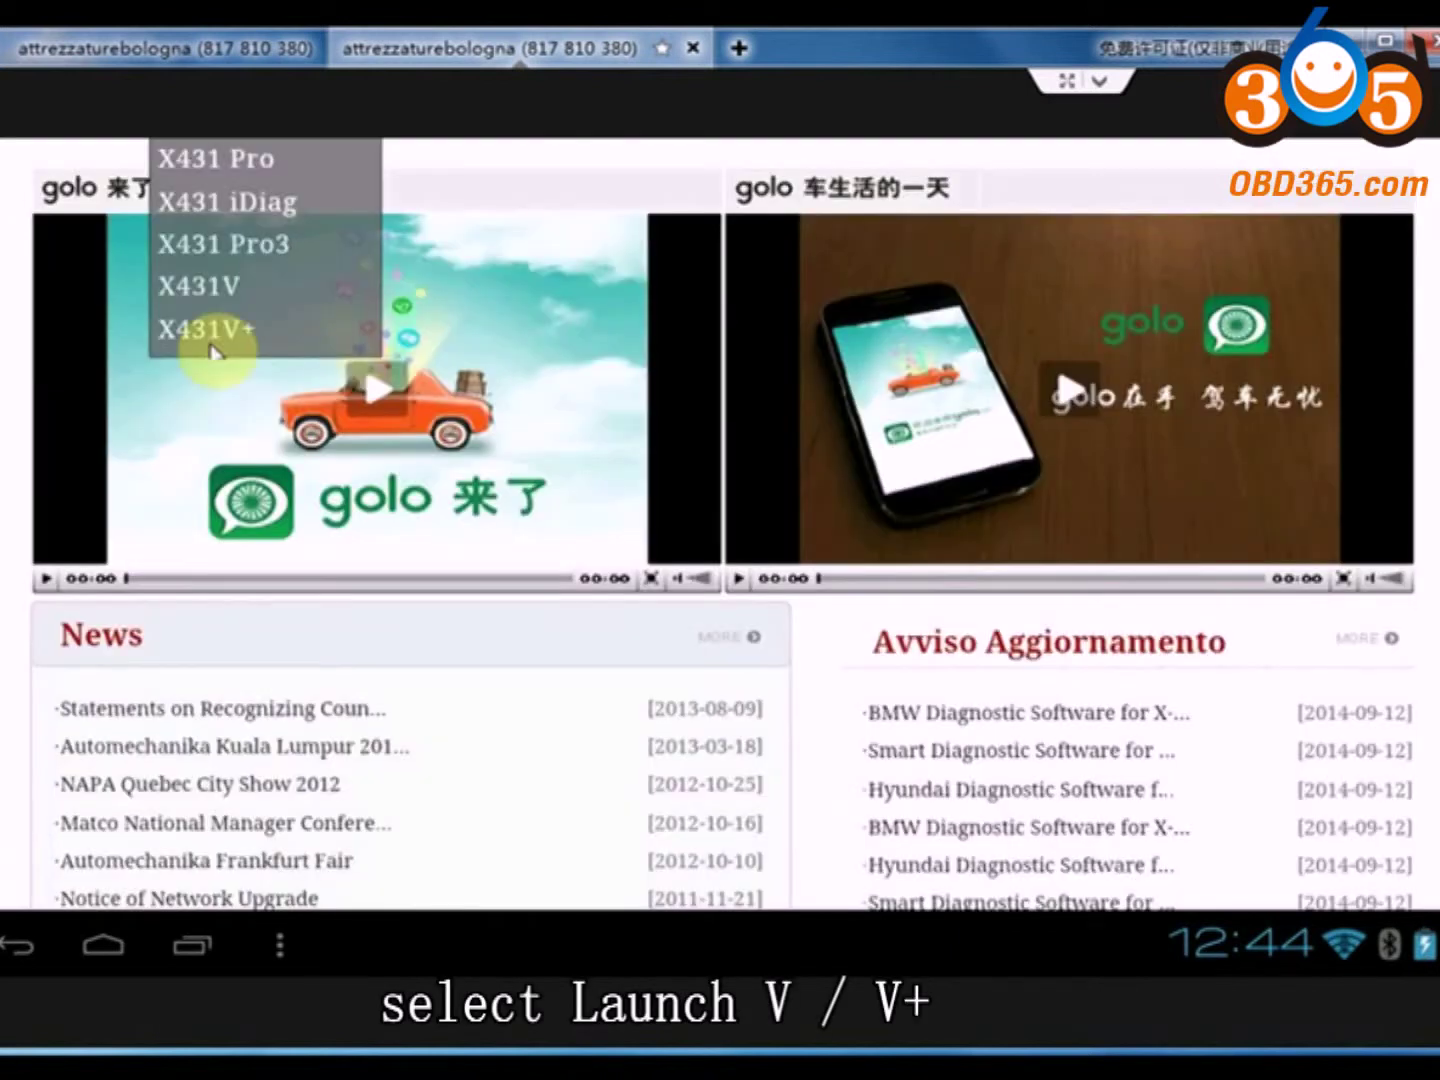
pyautogui.click(235, 290)
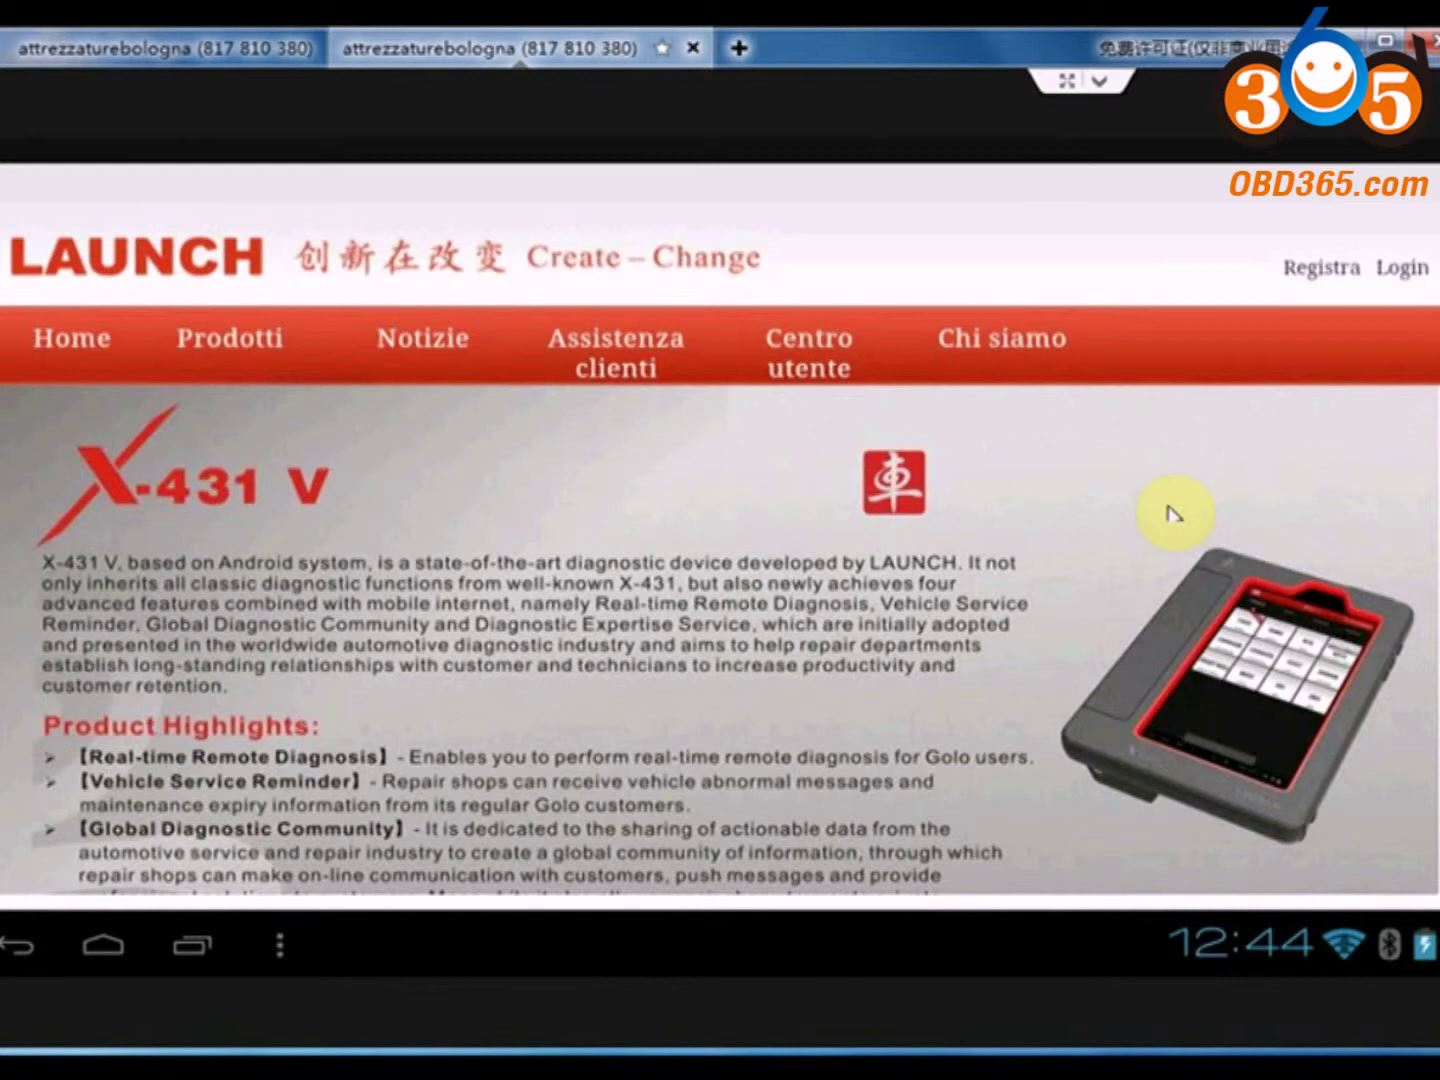
pyautogui.scroll(-5, 1173, 513)
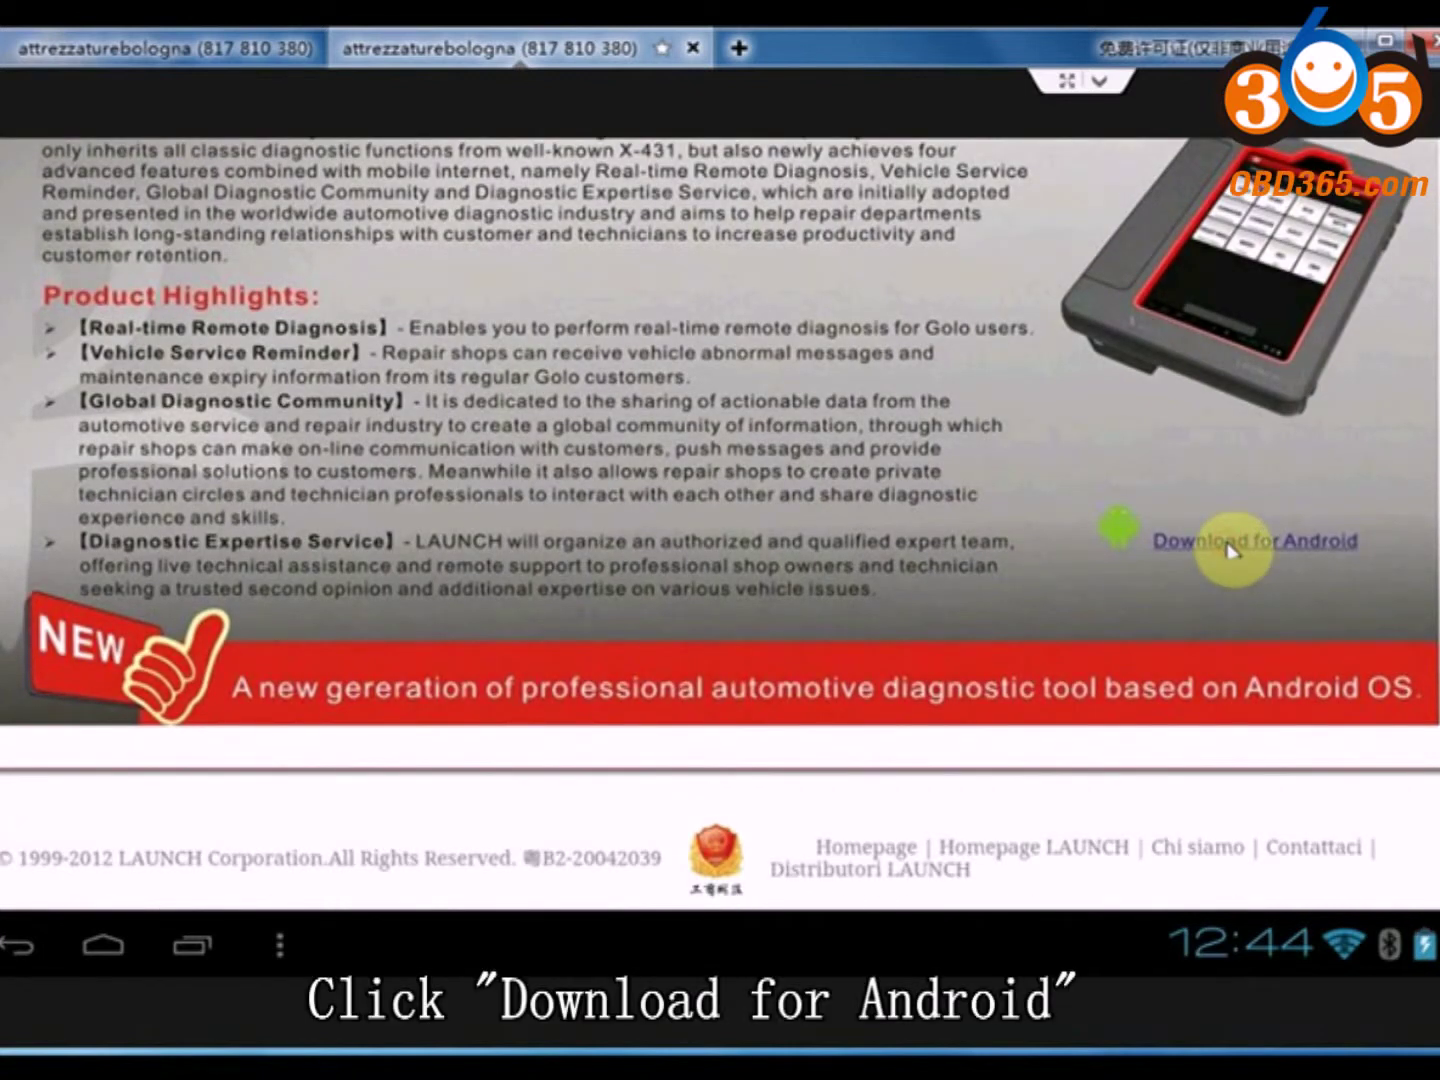
pyautogui.click(1232, 549)
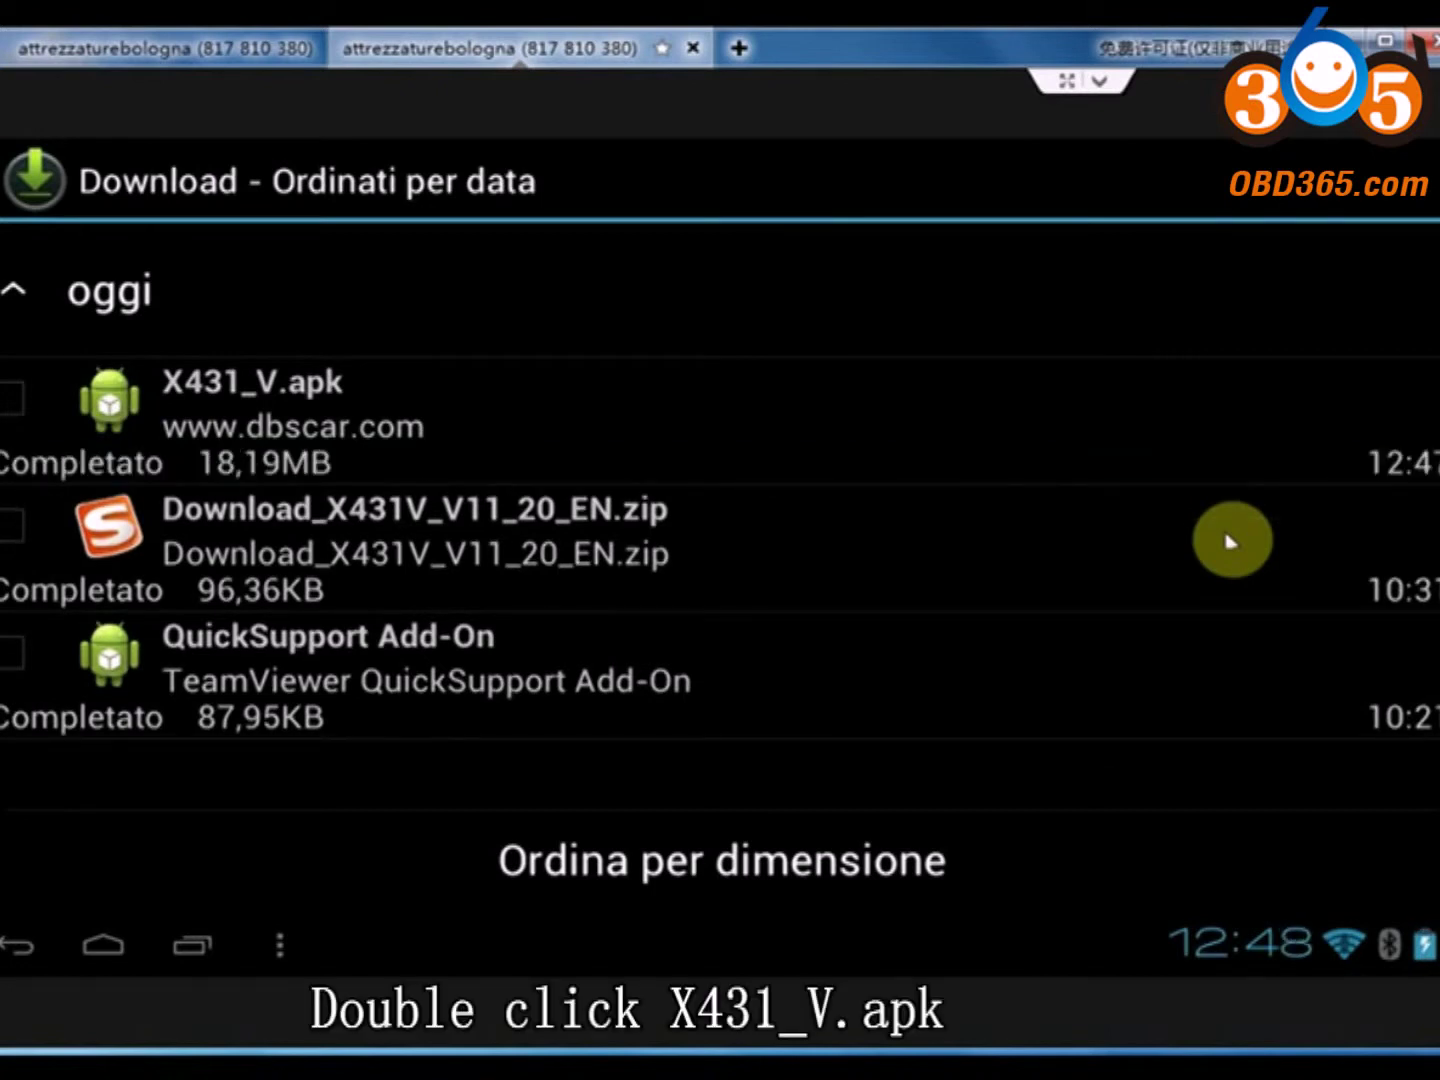
# - Install the downloaded X431_V.apk with the package installer (Installazione pacchetti)
pyautogui.doubleClick(264, 405)
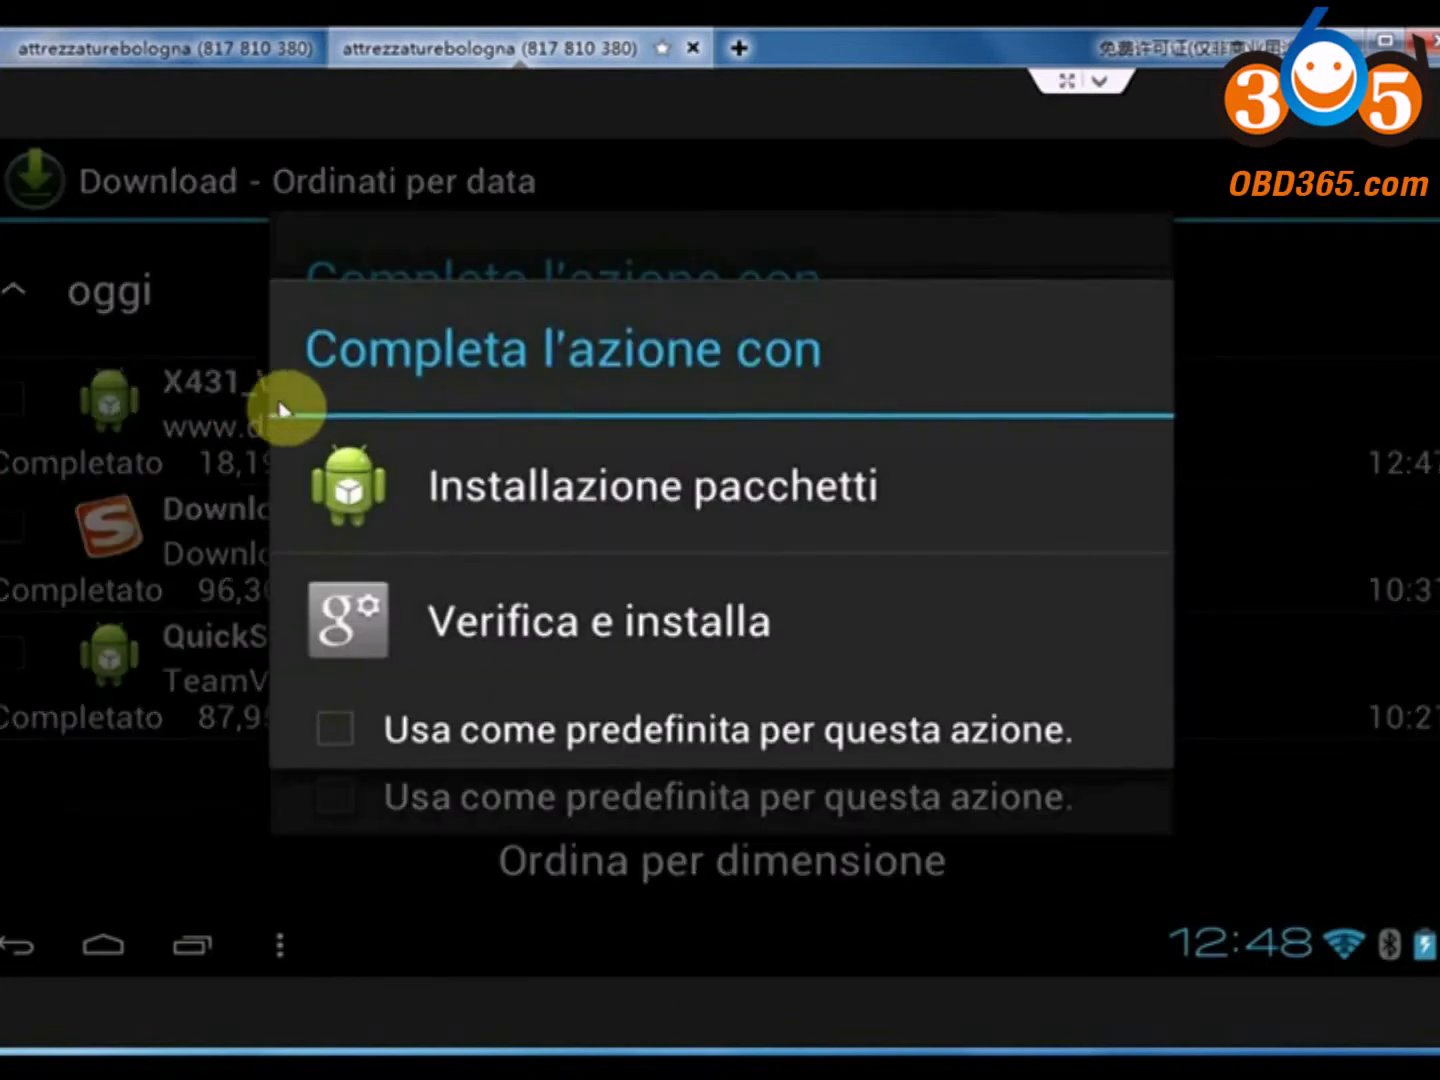
pyautogui.click(560, 497)
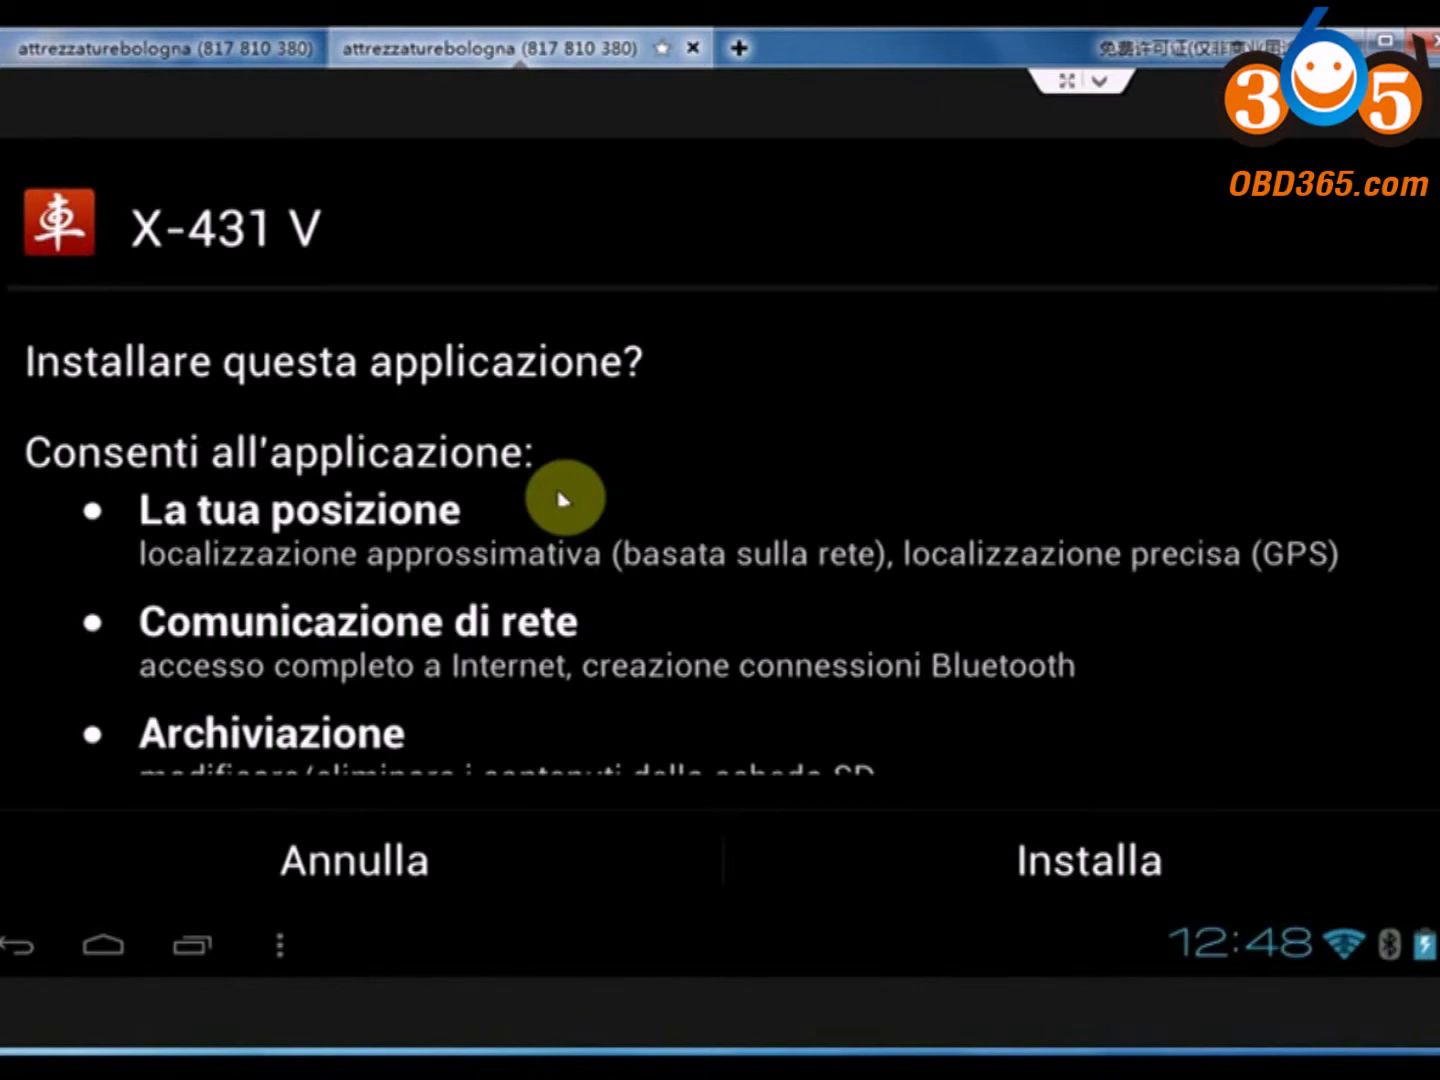
pyautogui.click(1068, 858)
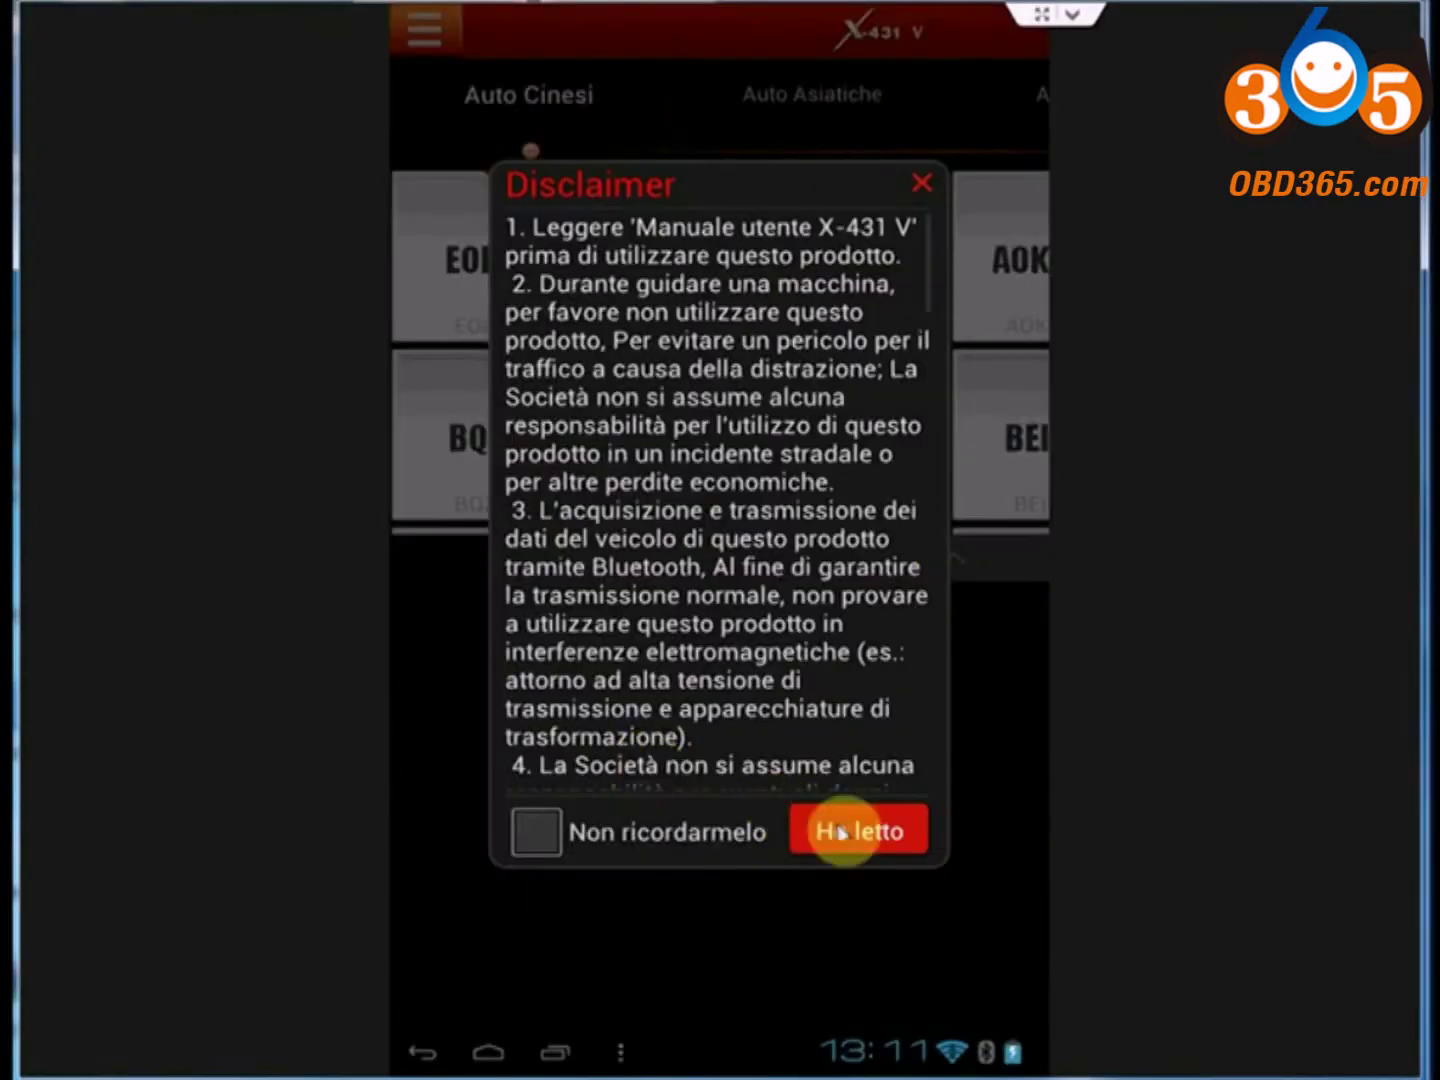
# - Cancel the download of the new program version and close the startup disclaimer
pyautogui.click(860, 831)
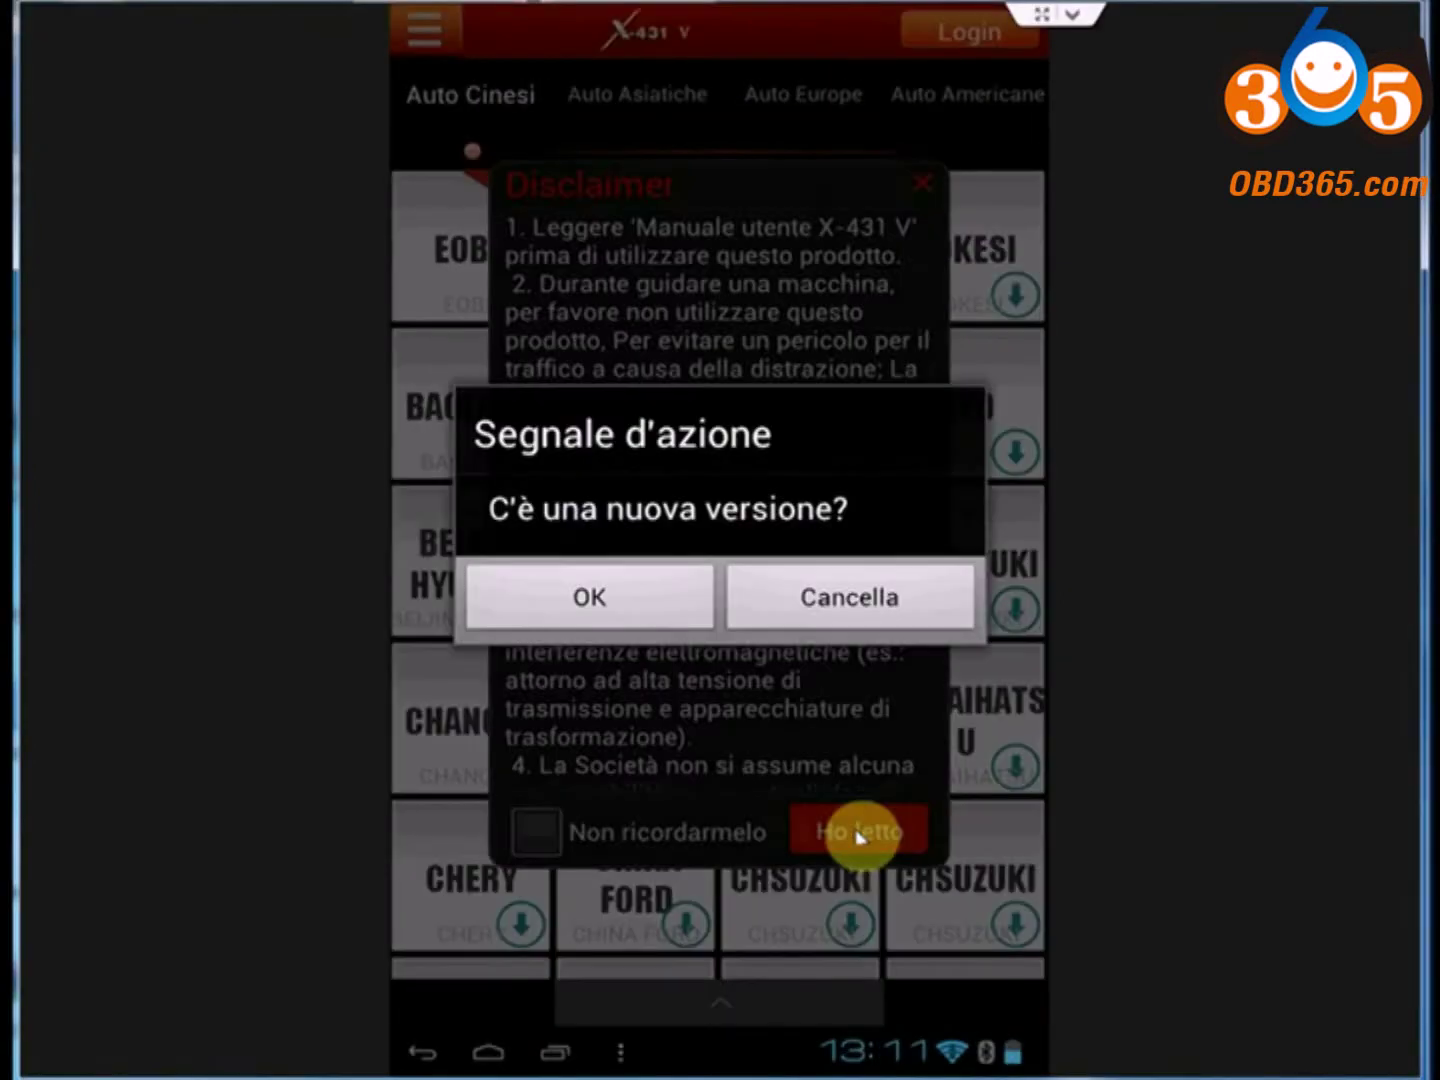
pyautogui.click(634, 604)
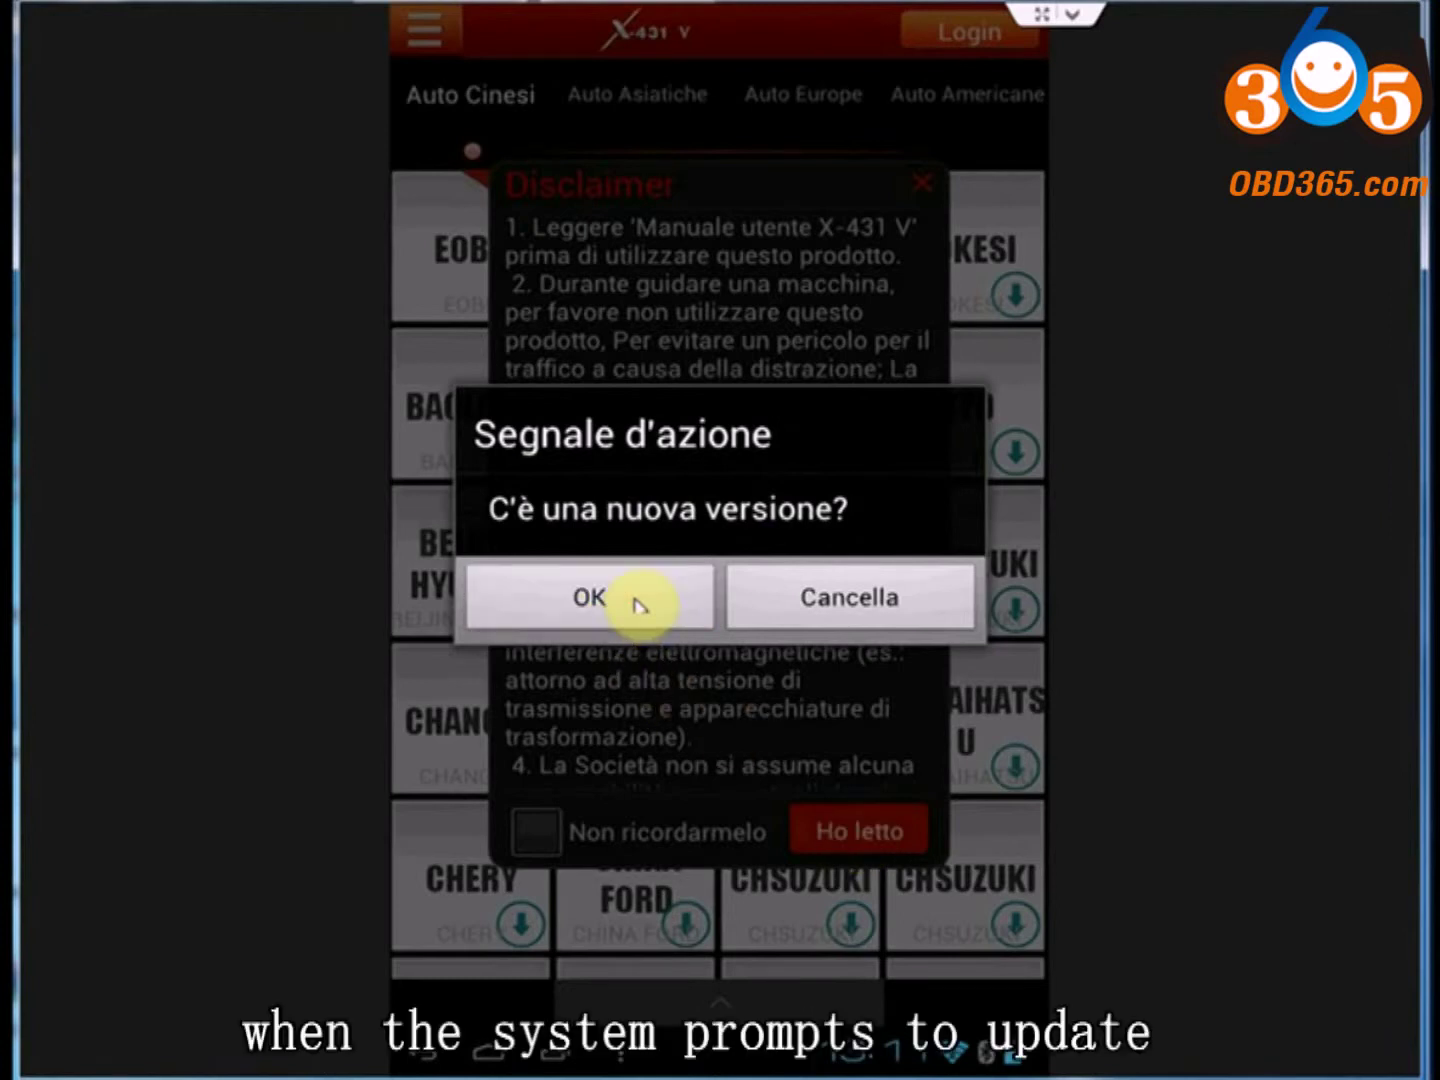
pyautogui.click(910, 606)
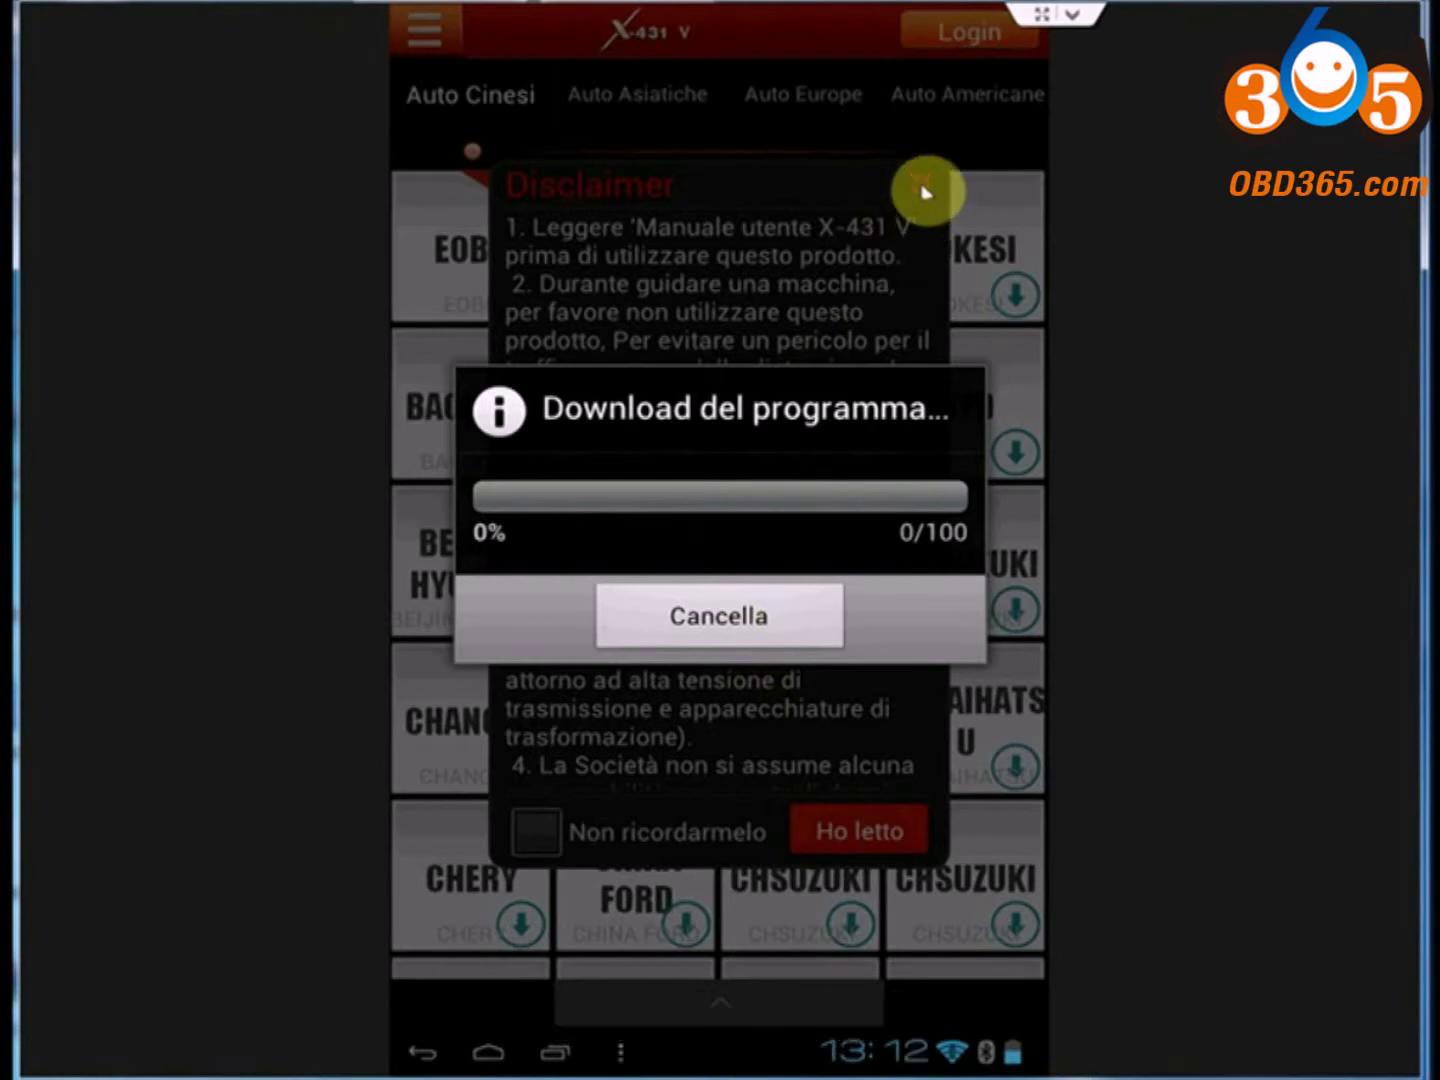
pyautogui.click(735, 628)
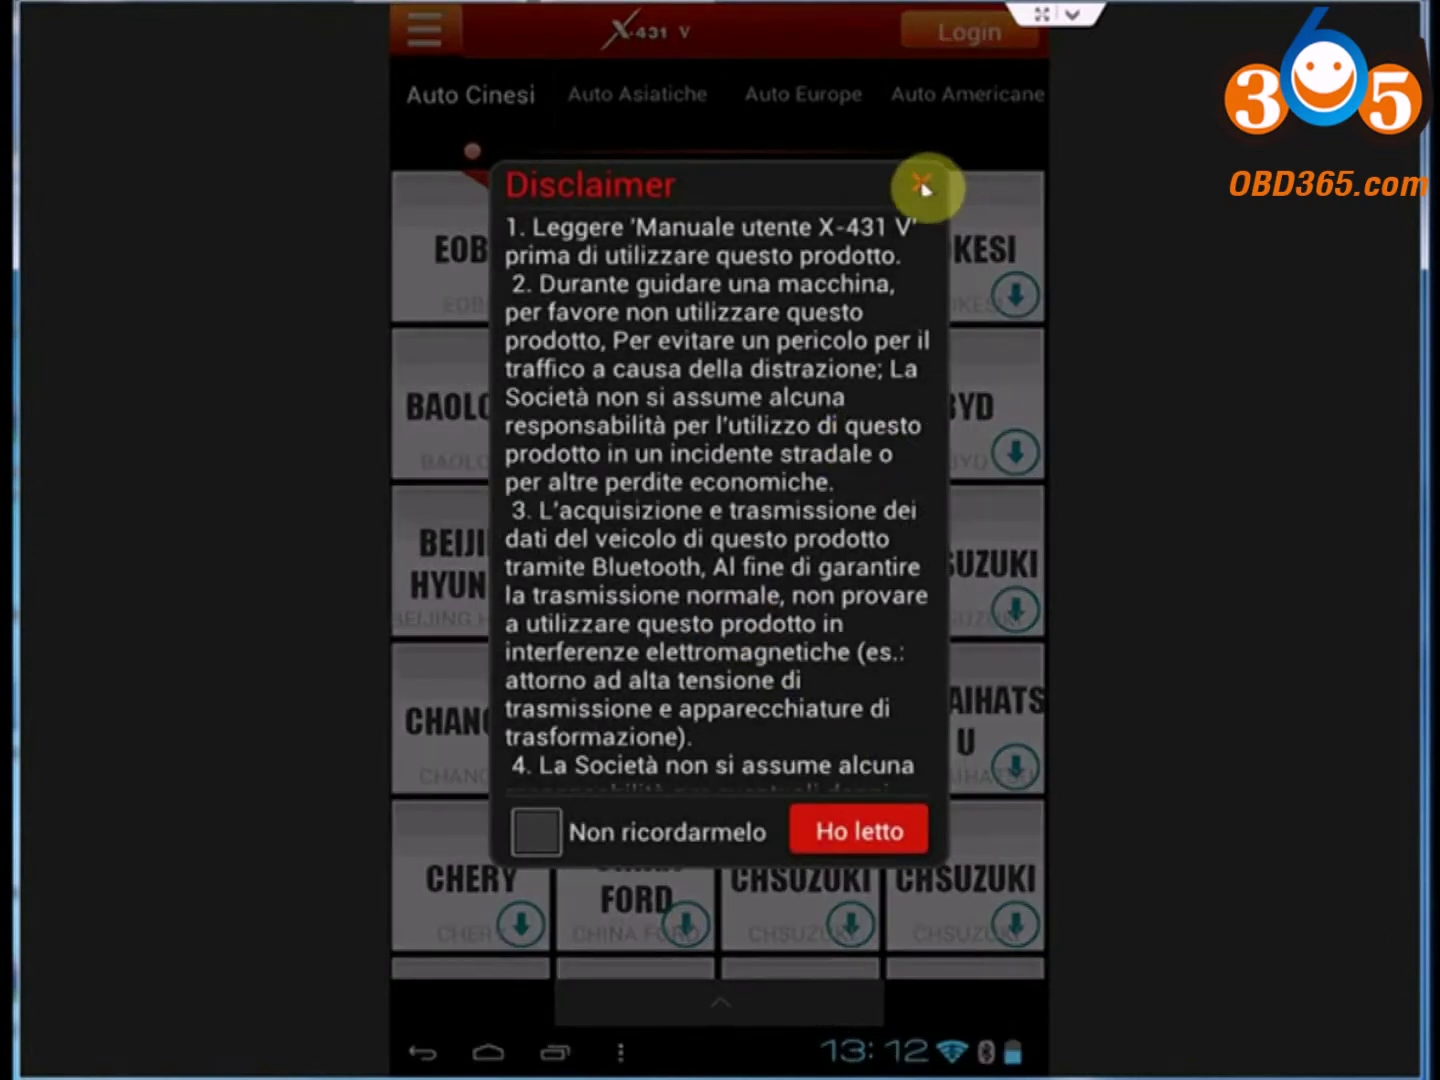
pyautogui.click(922, 185)
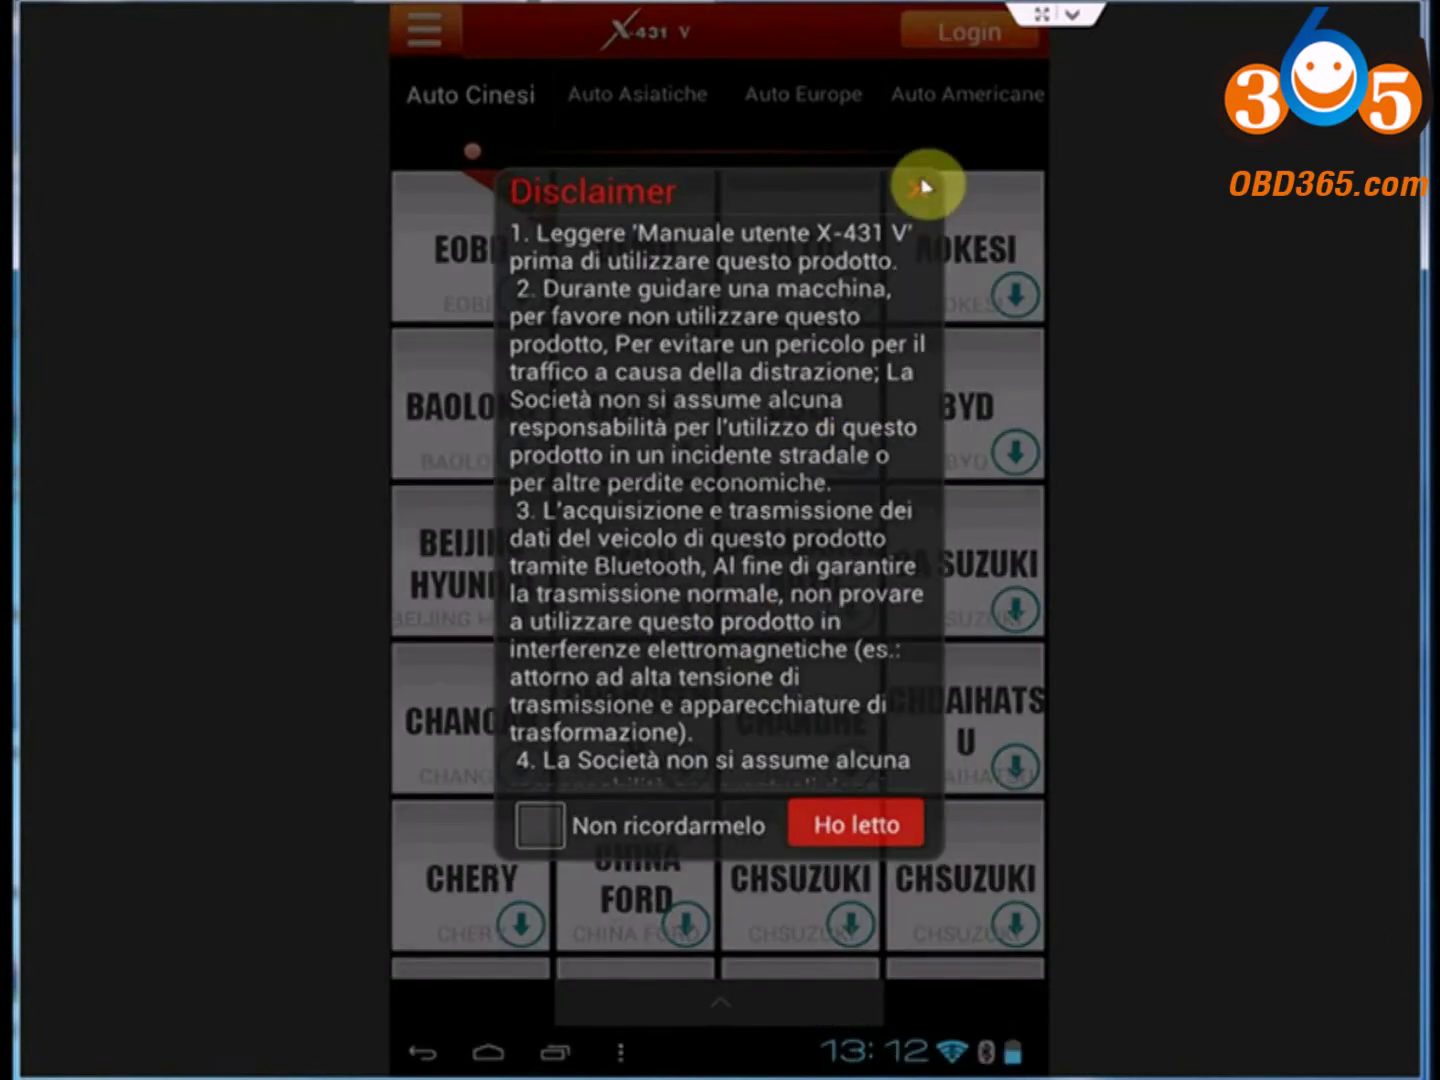
# - Log in to the X-431 V client with the account's user name or CC number and password
pyautogui.click(968, 33)
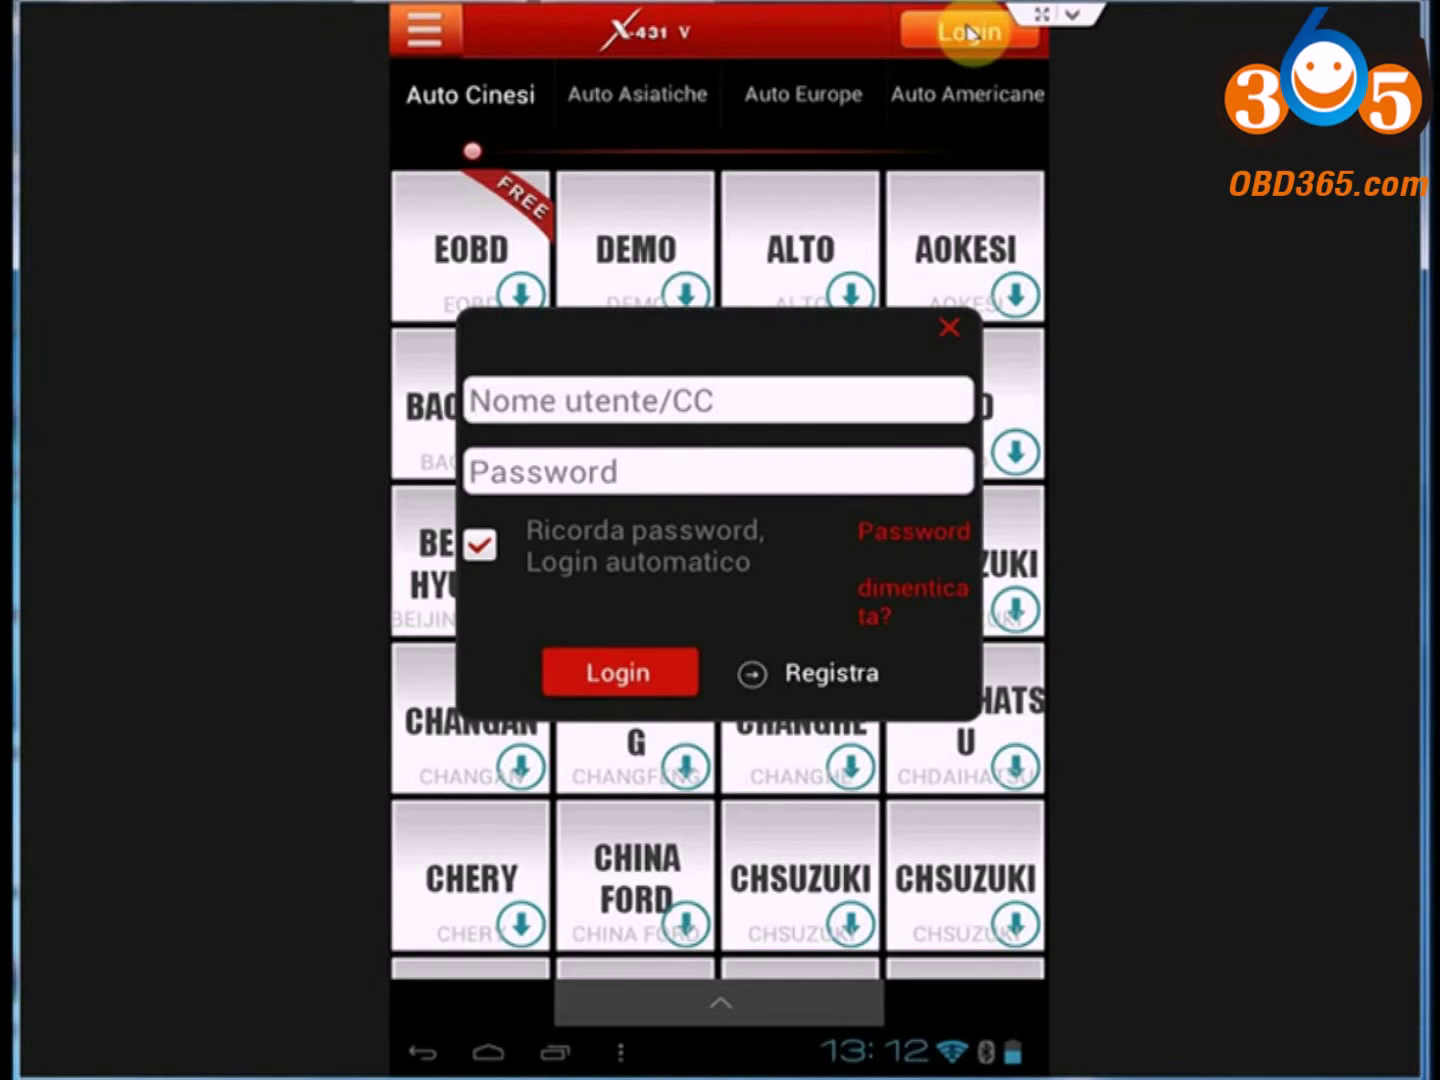
pyautogui.click(740, 388)
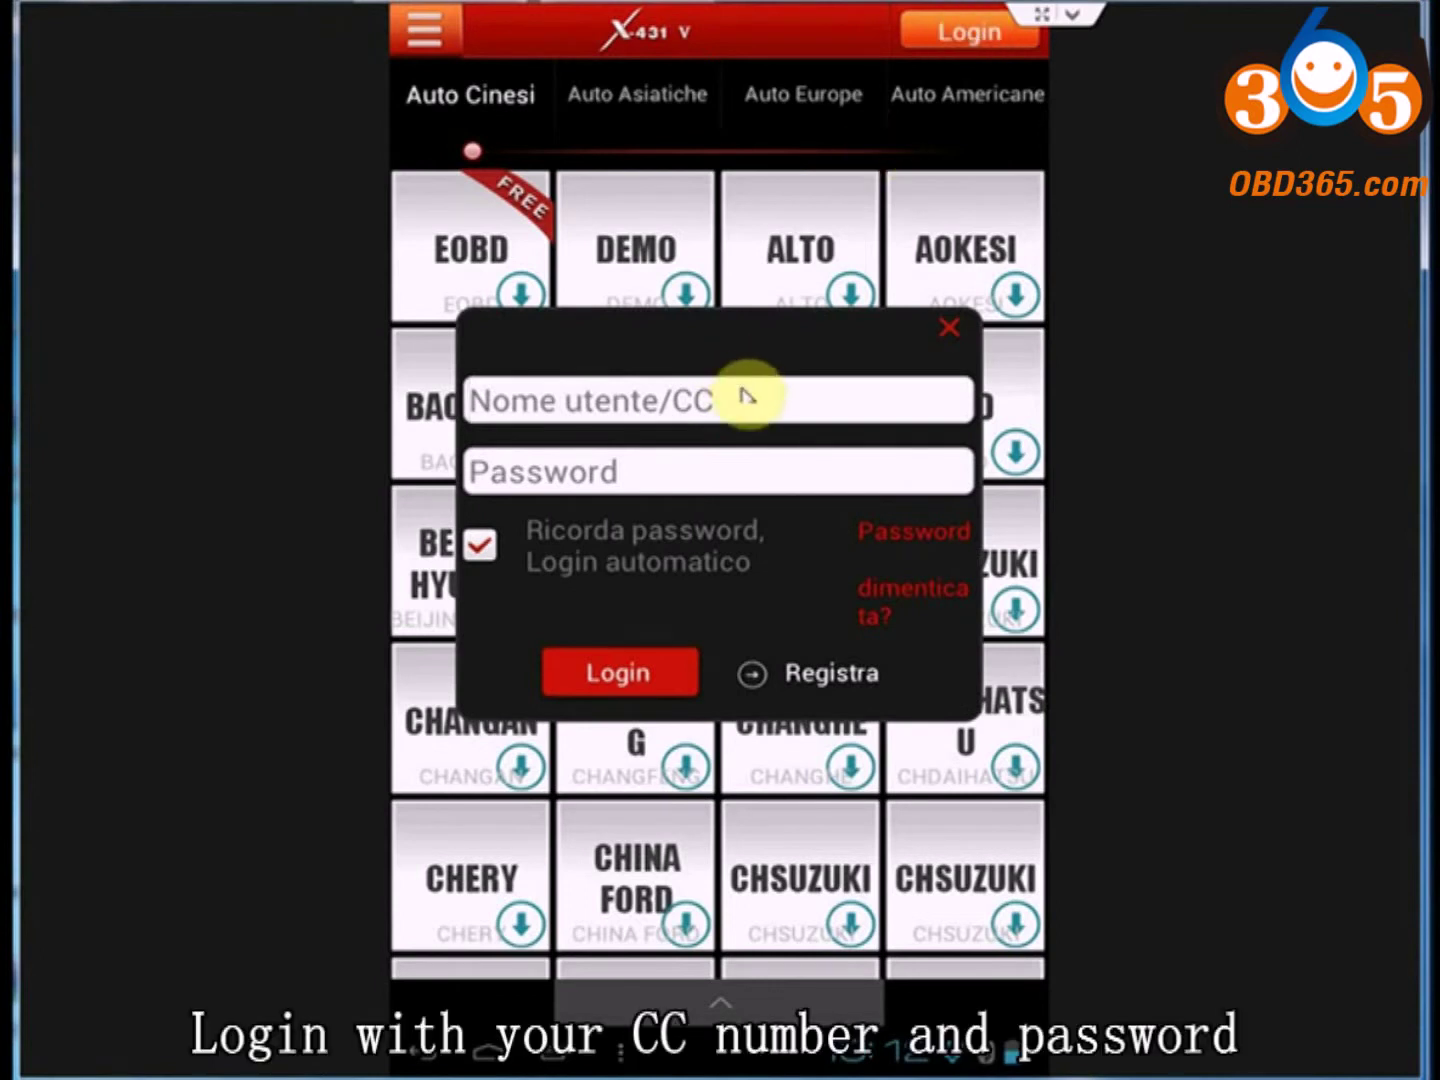
pyautogui.write('ta')
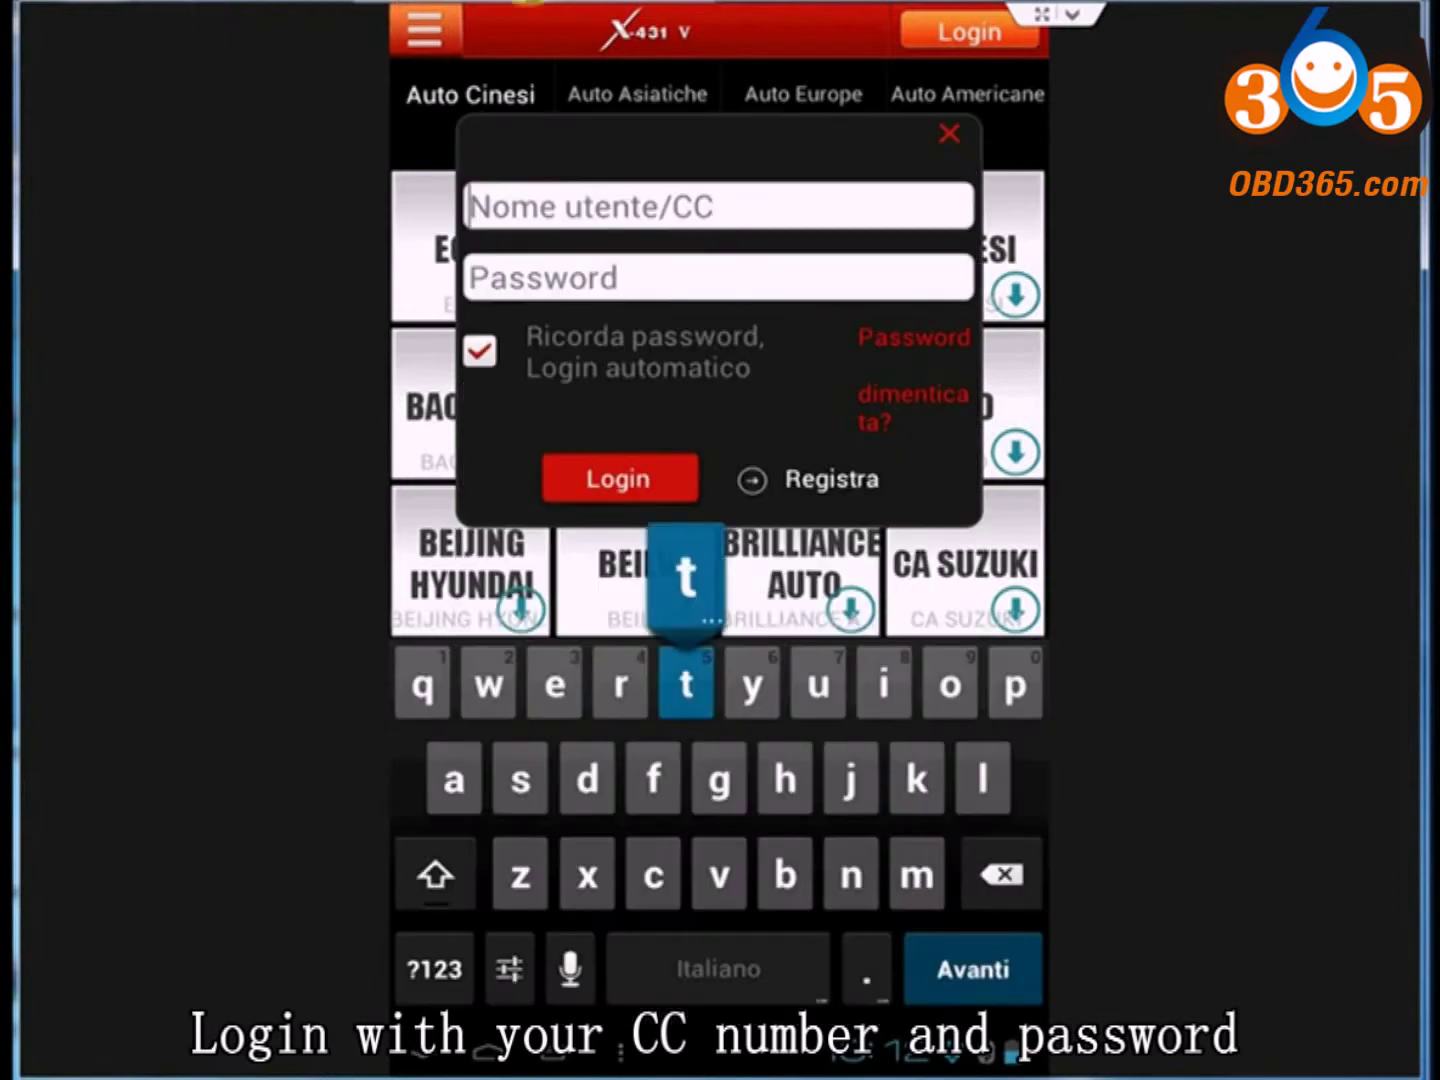
pyautogui.write('g')
pyautogui.press('Tab')
pyautogui.write('a')
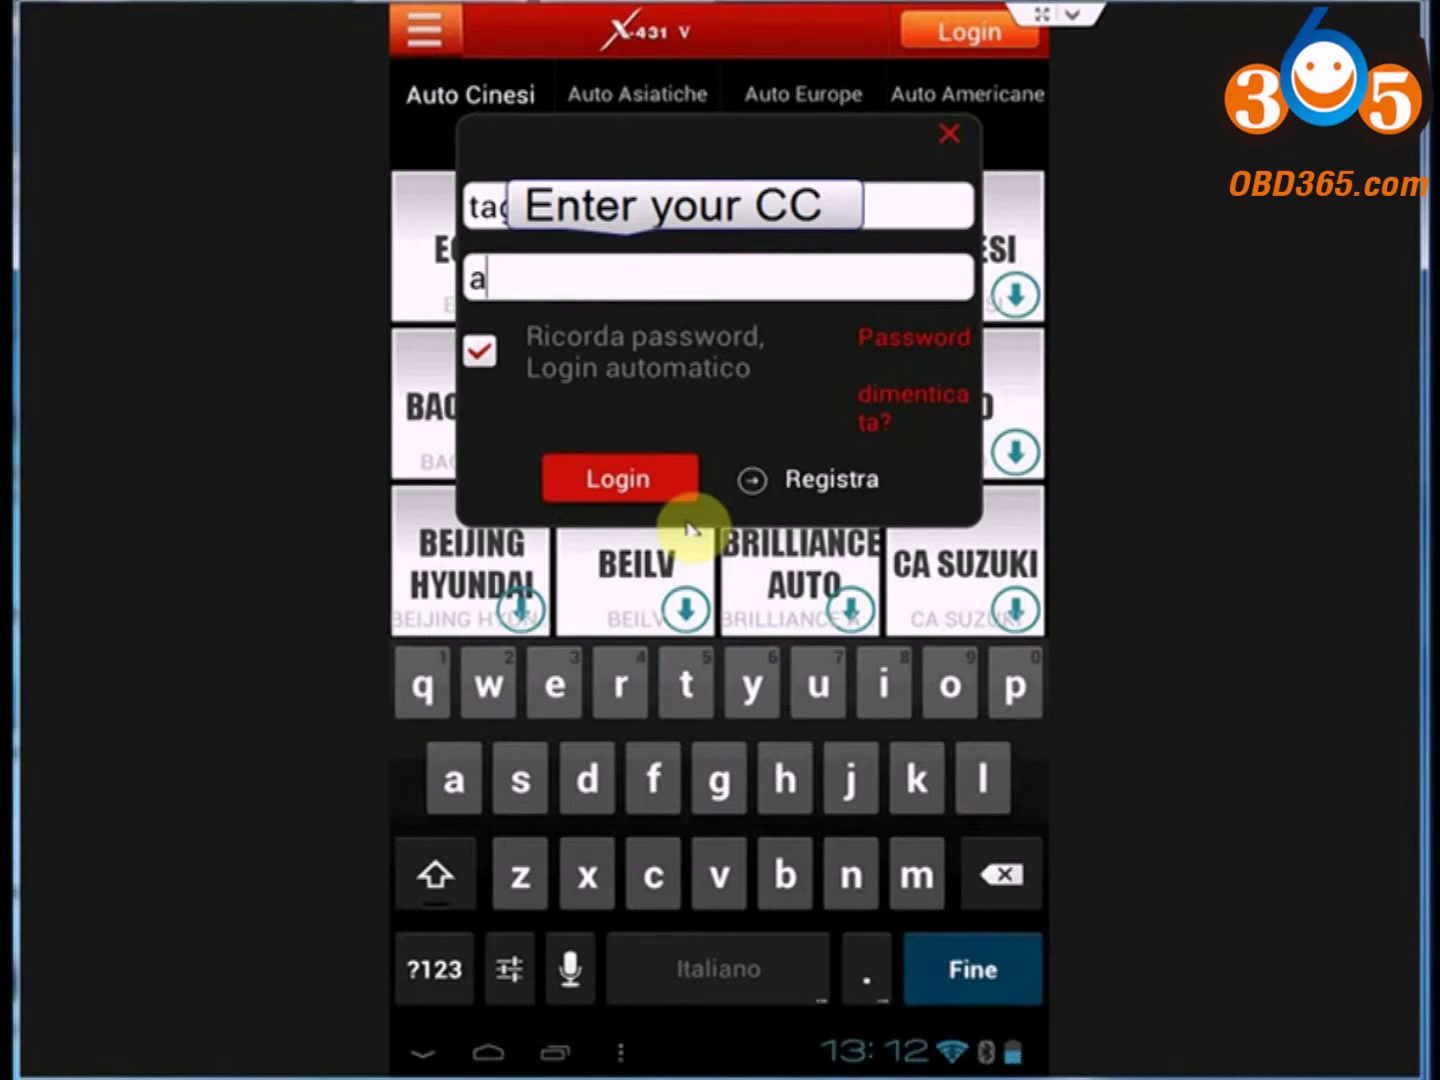
pyautogui.click(686, 495)
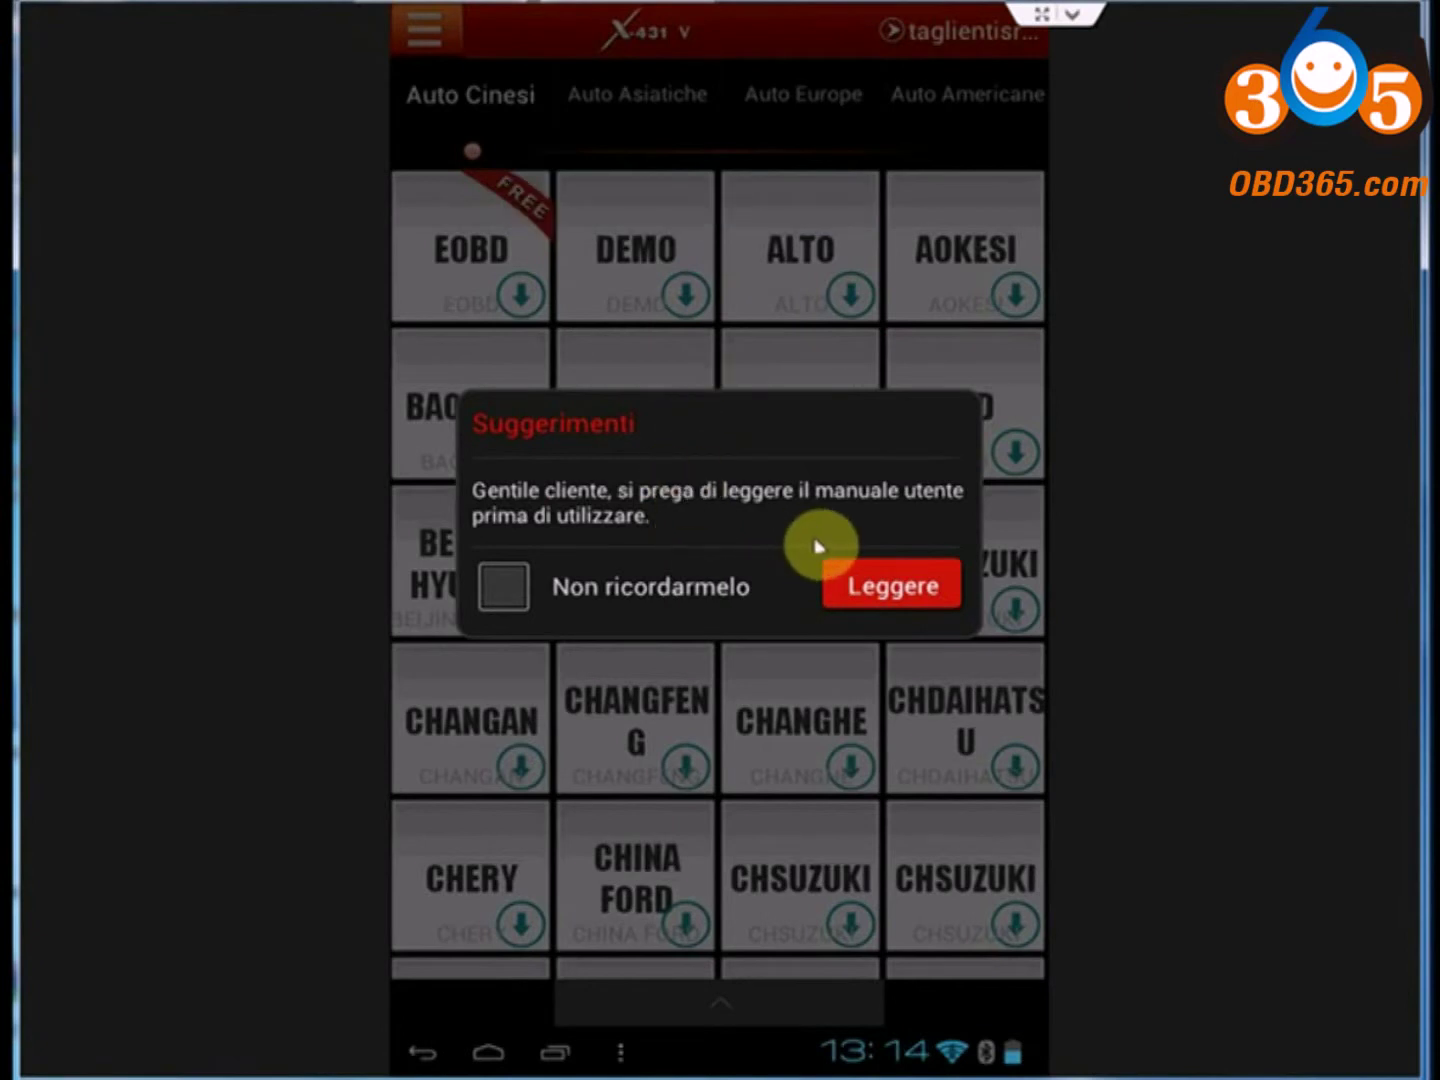
# - Turn off further reminders in the user manual suggestion and acknowledge it
pyautogui.click(503, 588)
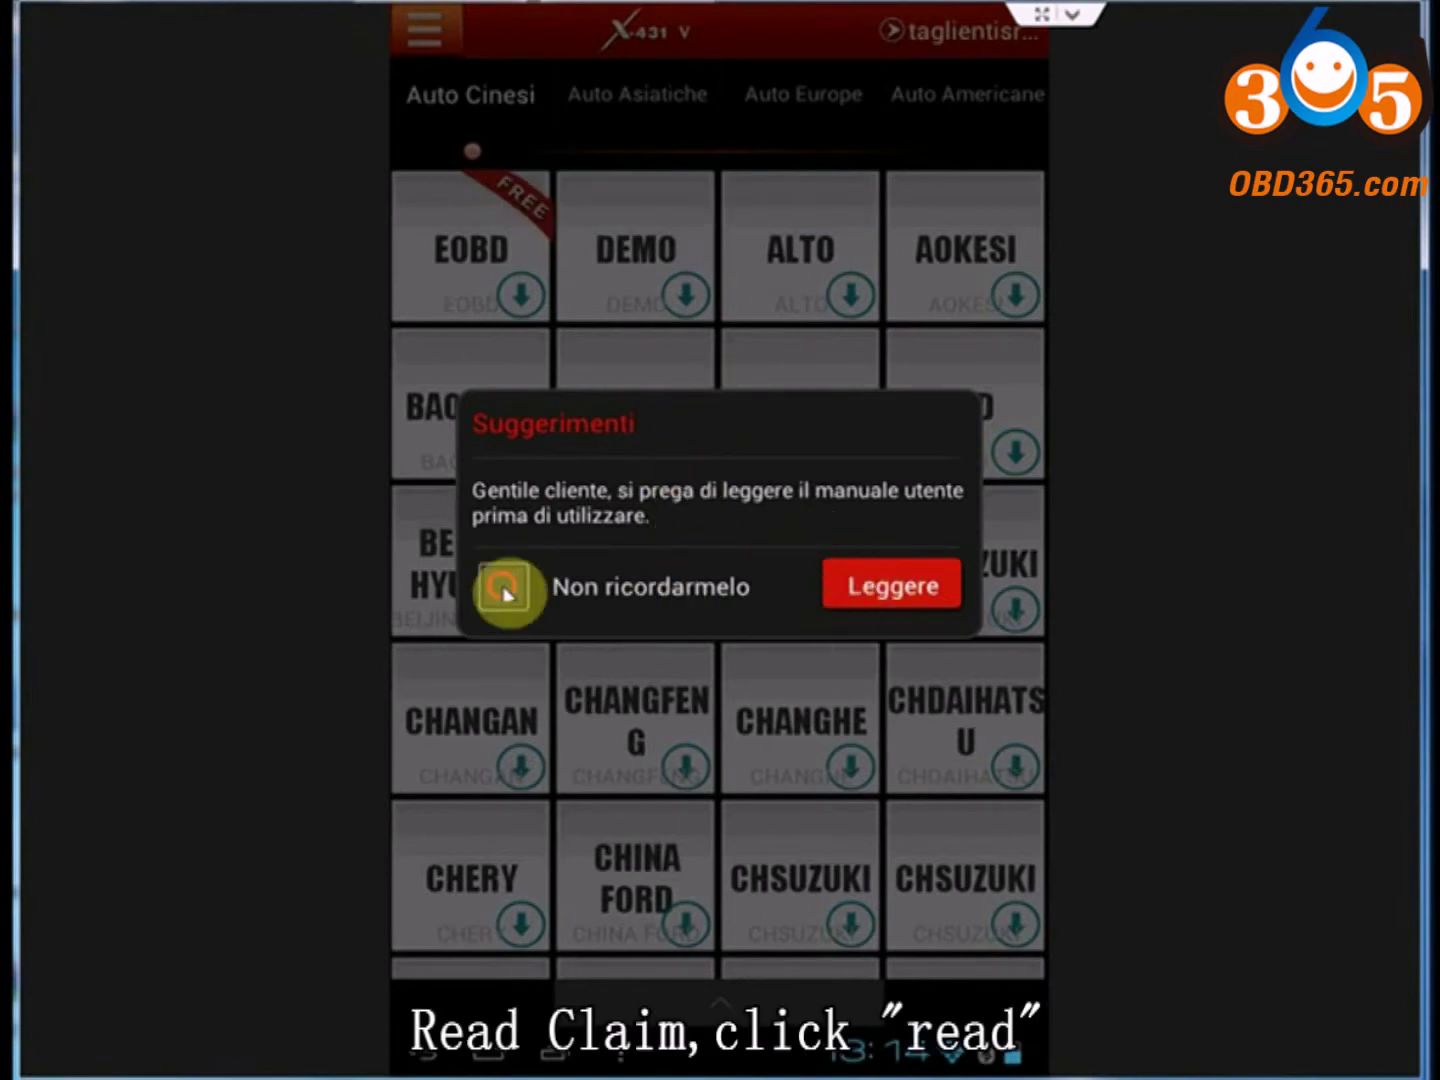
pyautogui.click(886, 590)
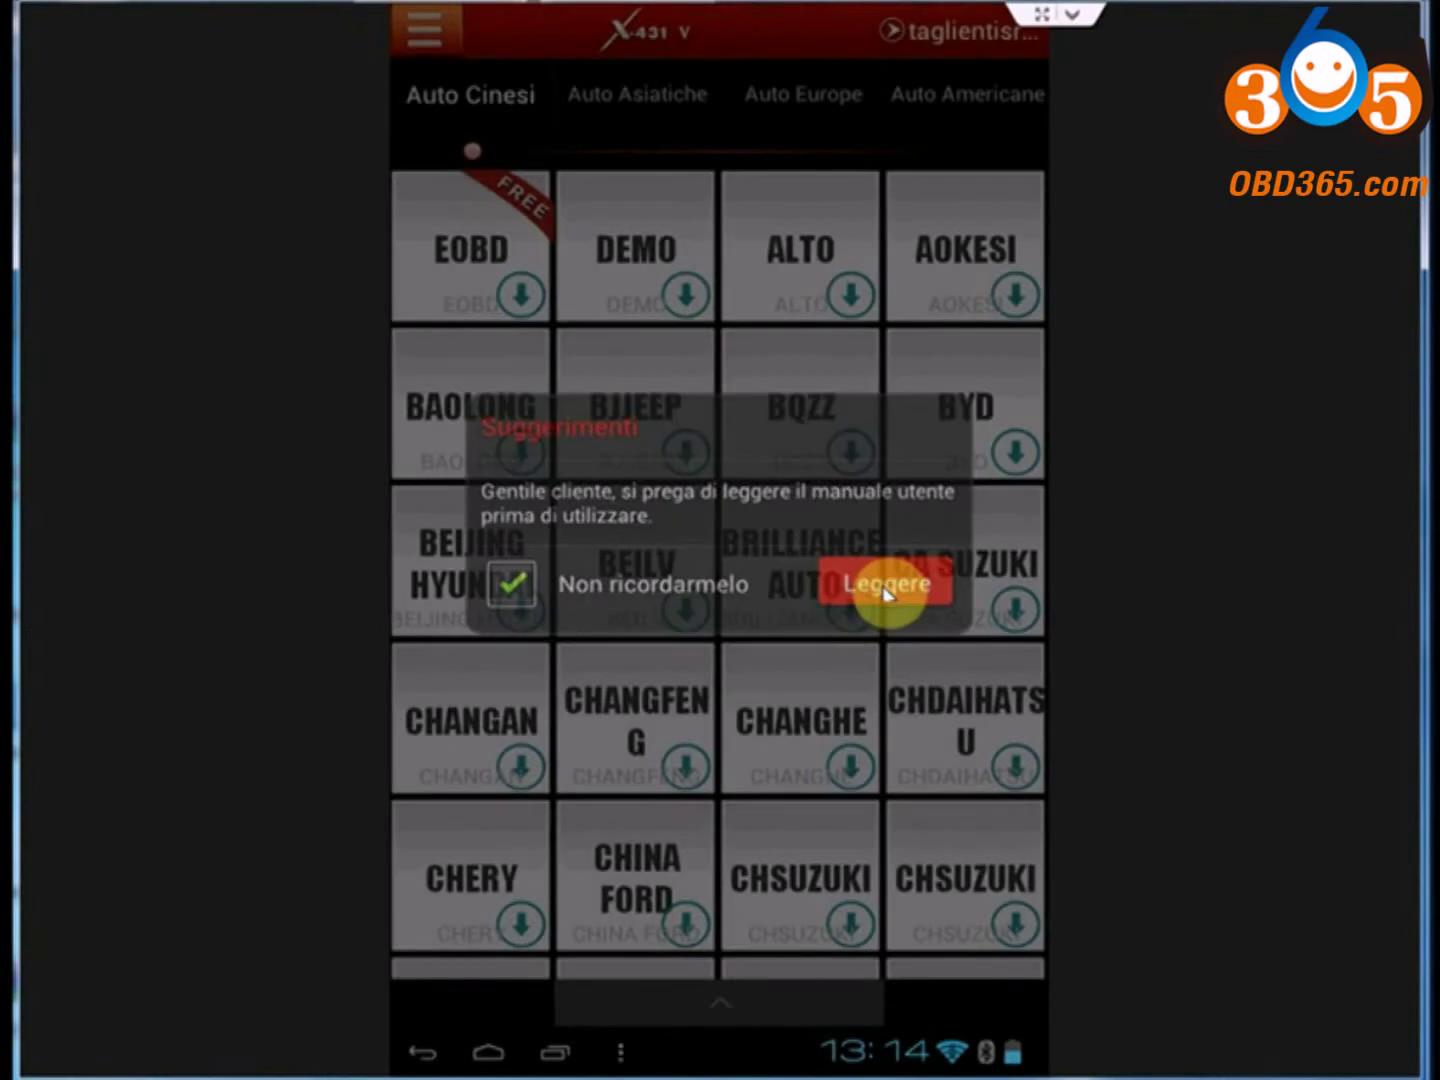
# - Download the ACURA V11.10 and BENZ V47.10 diagnostic software from the quick update list and close the download list
pyautogui.click(520, 296)
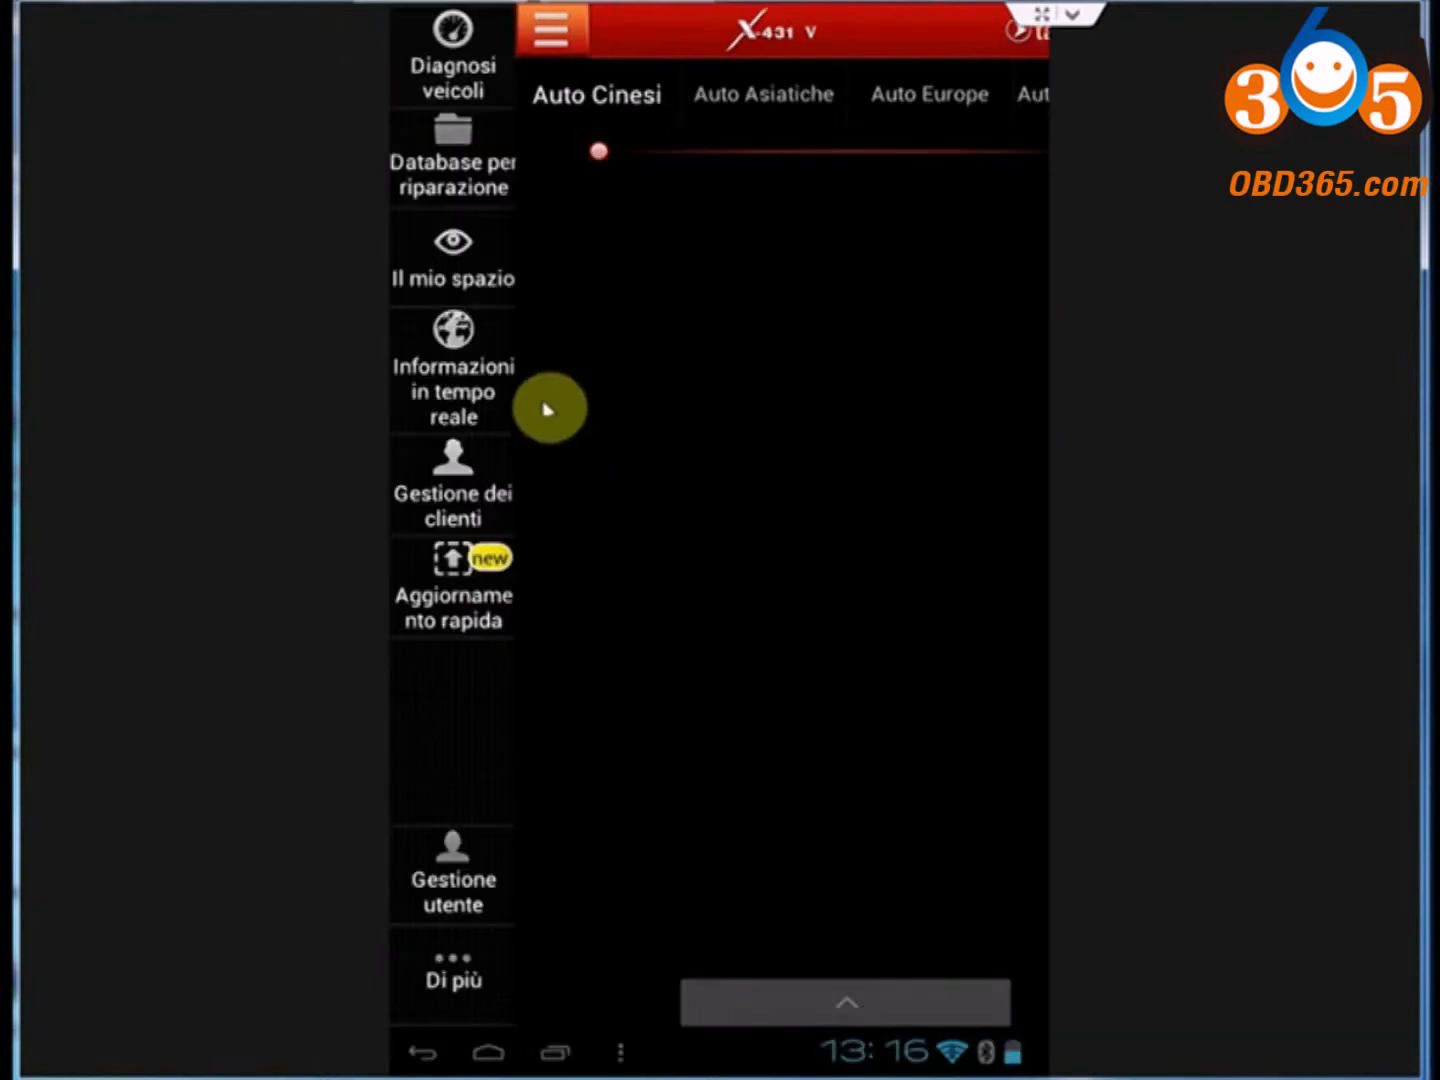
pyautogui.click(573, 500)
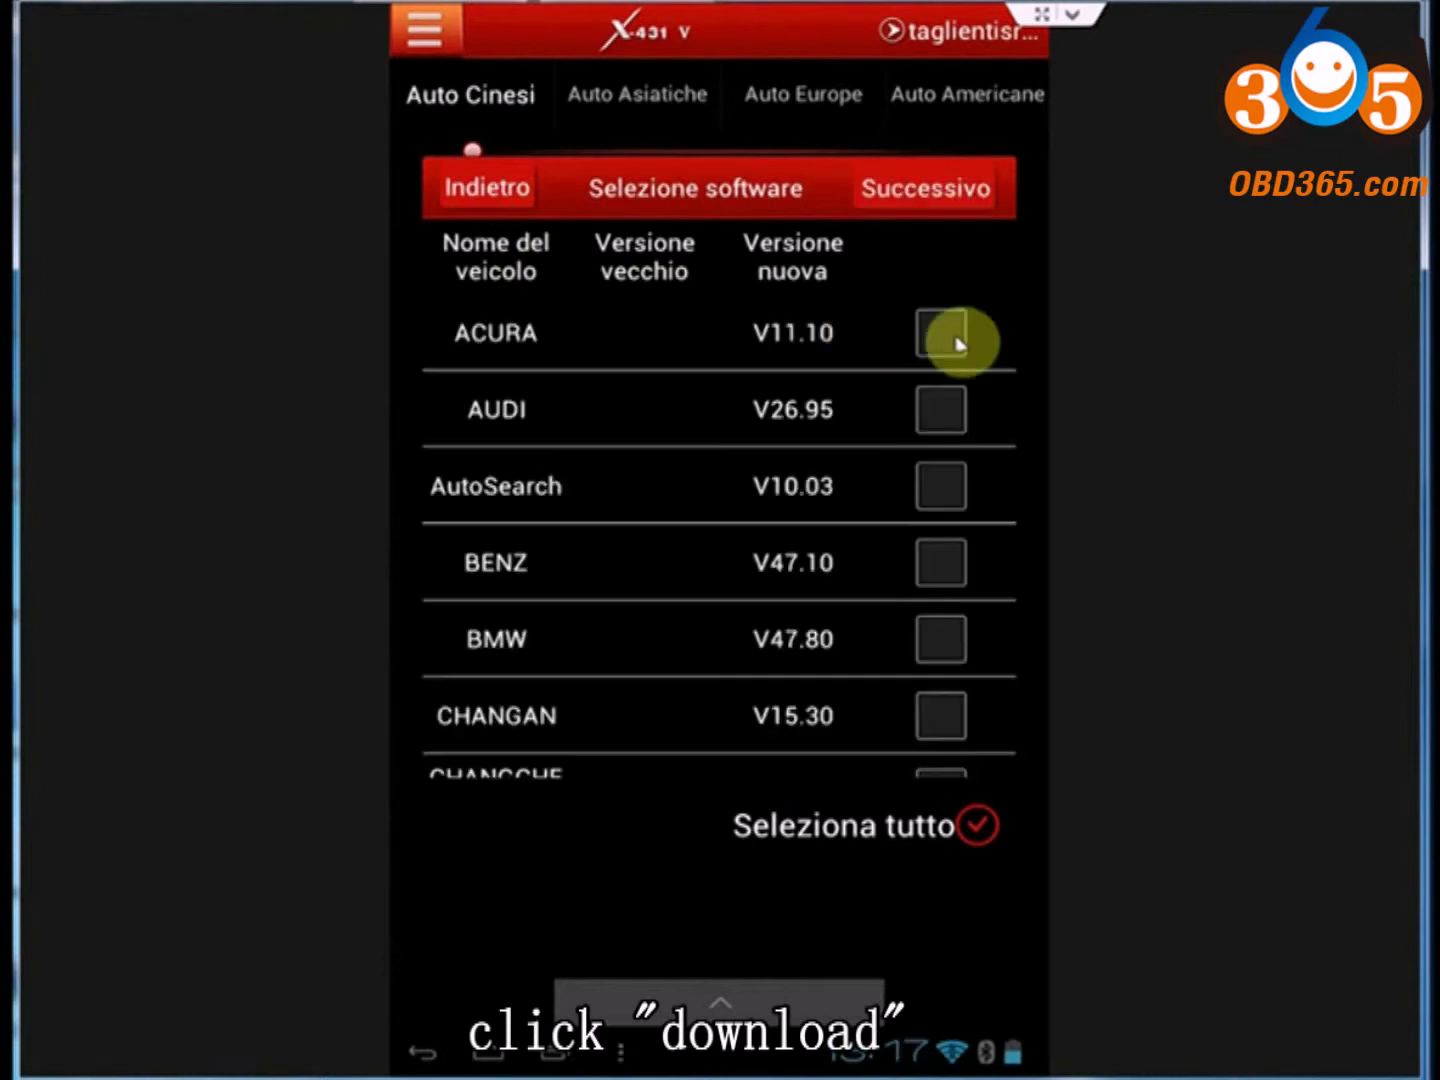
pyautogui.click(940, 562)
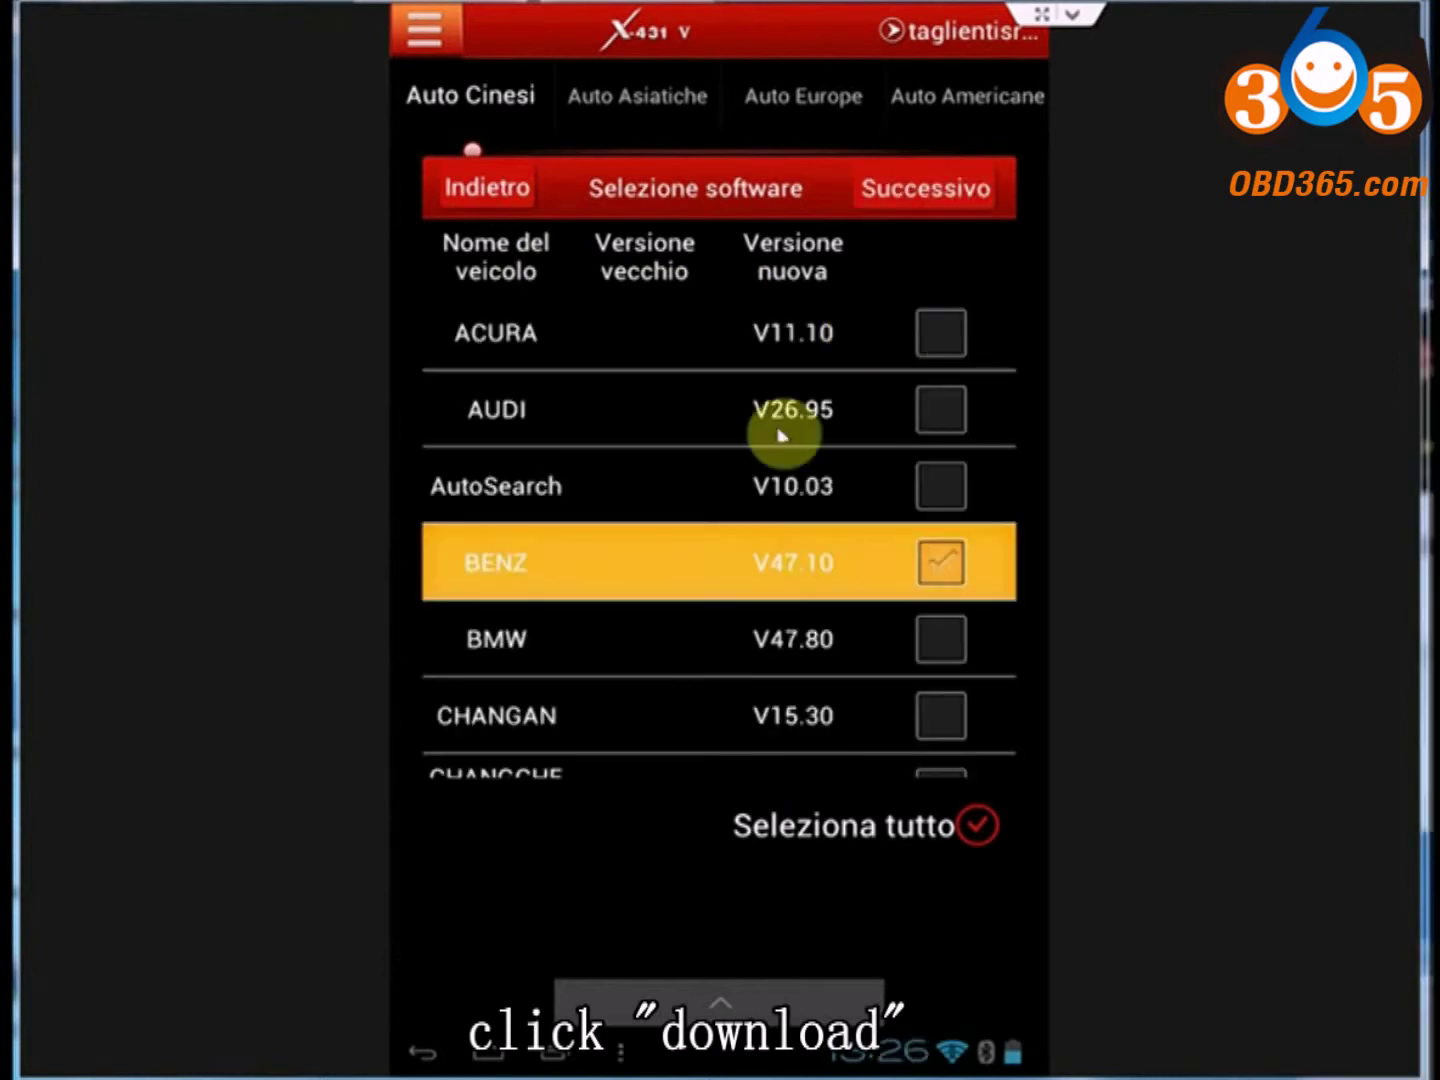
pyautogui.click(941, 336)
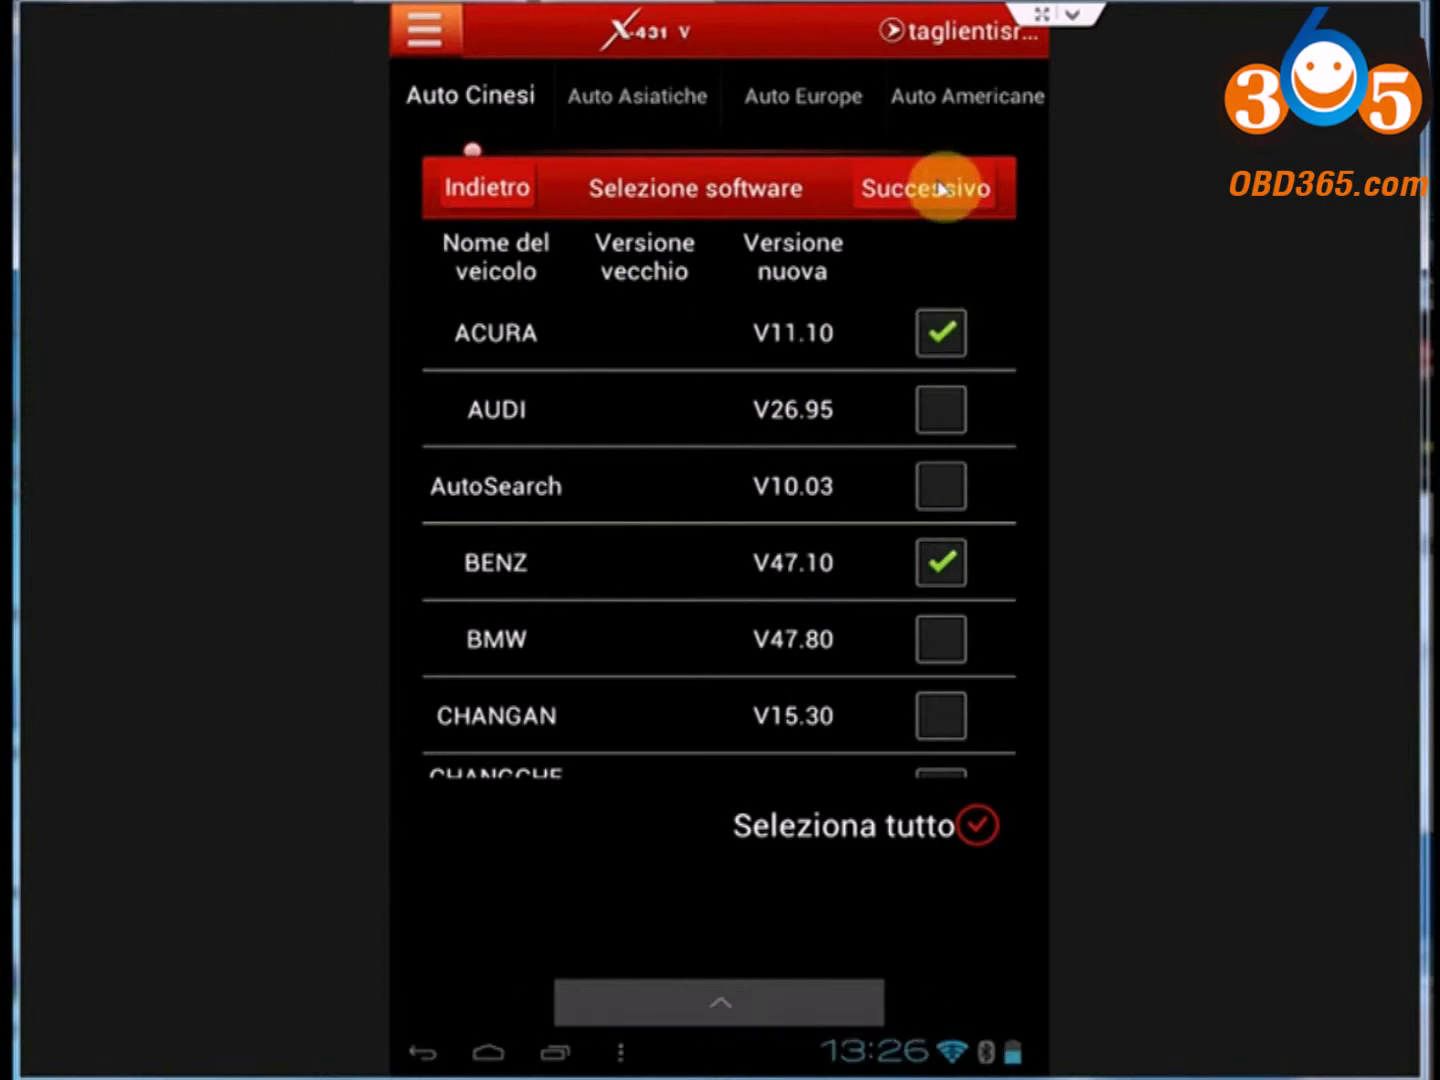
pyautogui.click(940, 187)
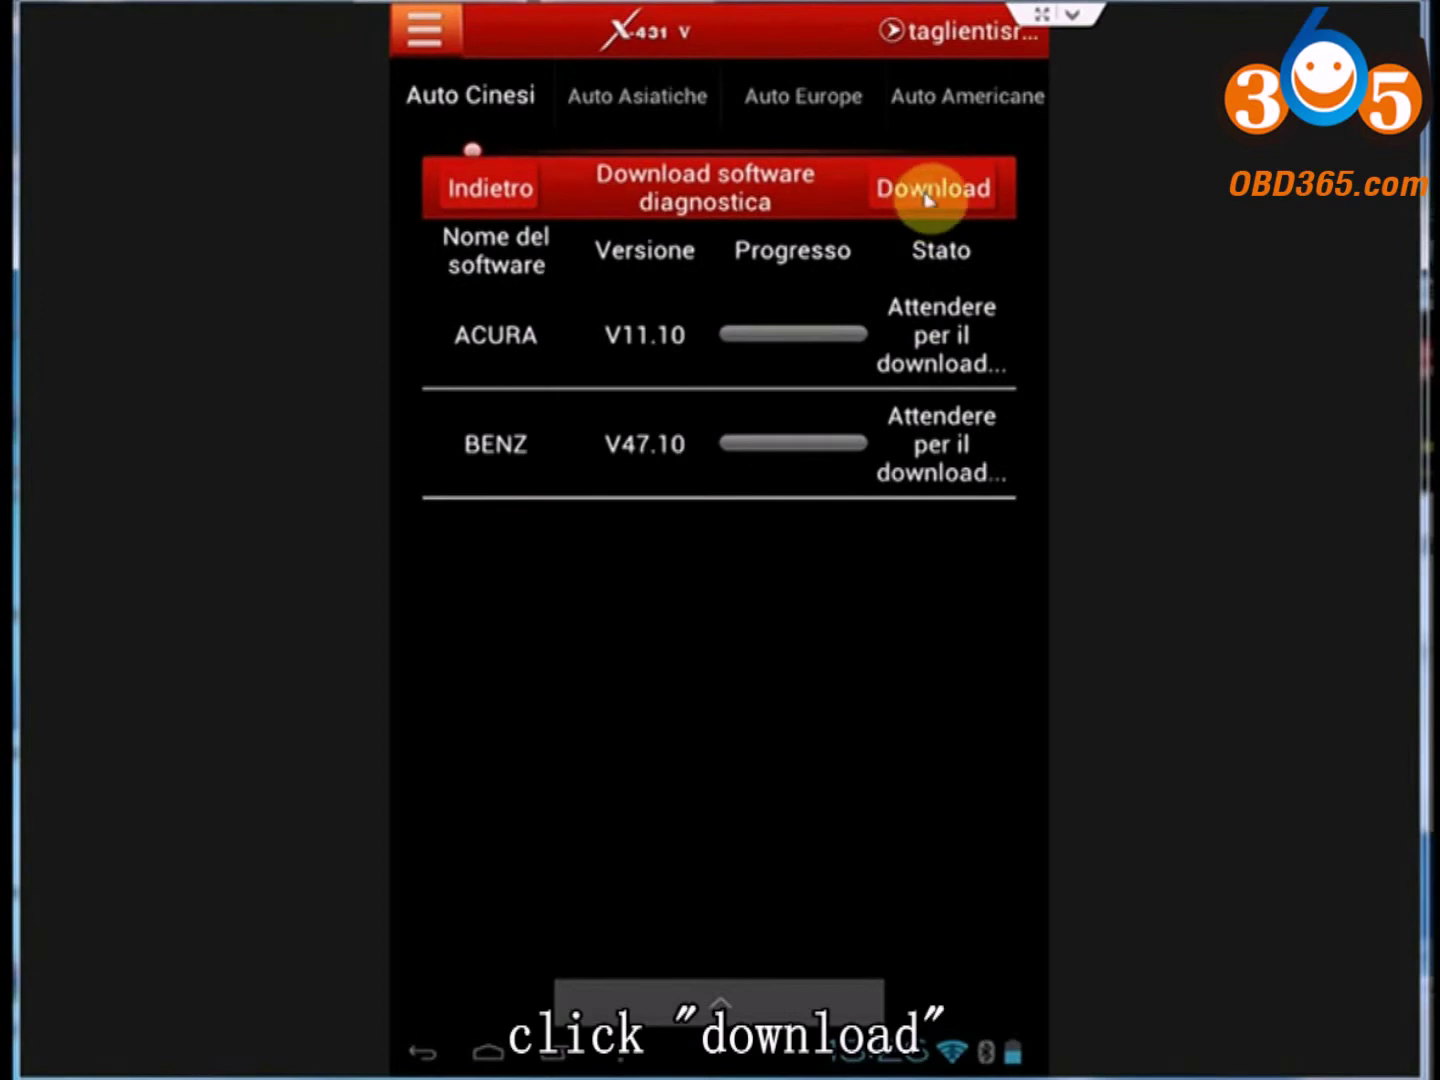
pyautogui.click(928, 199)
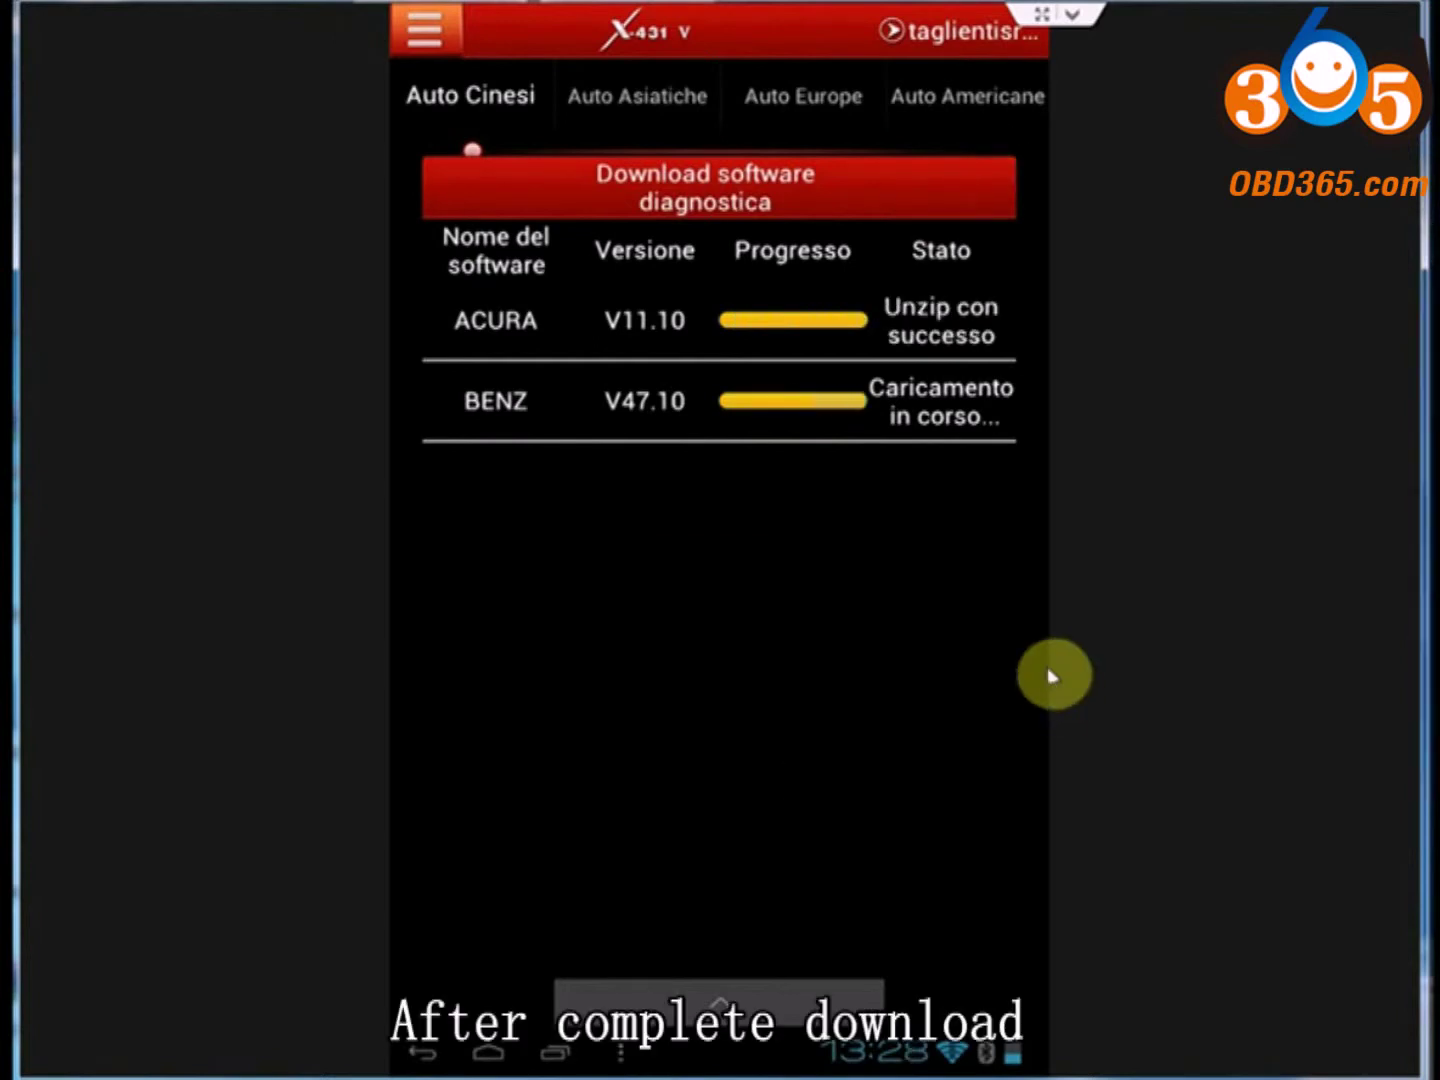
pyautogui.click(465, 189)
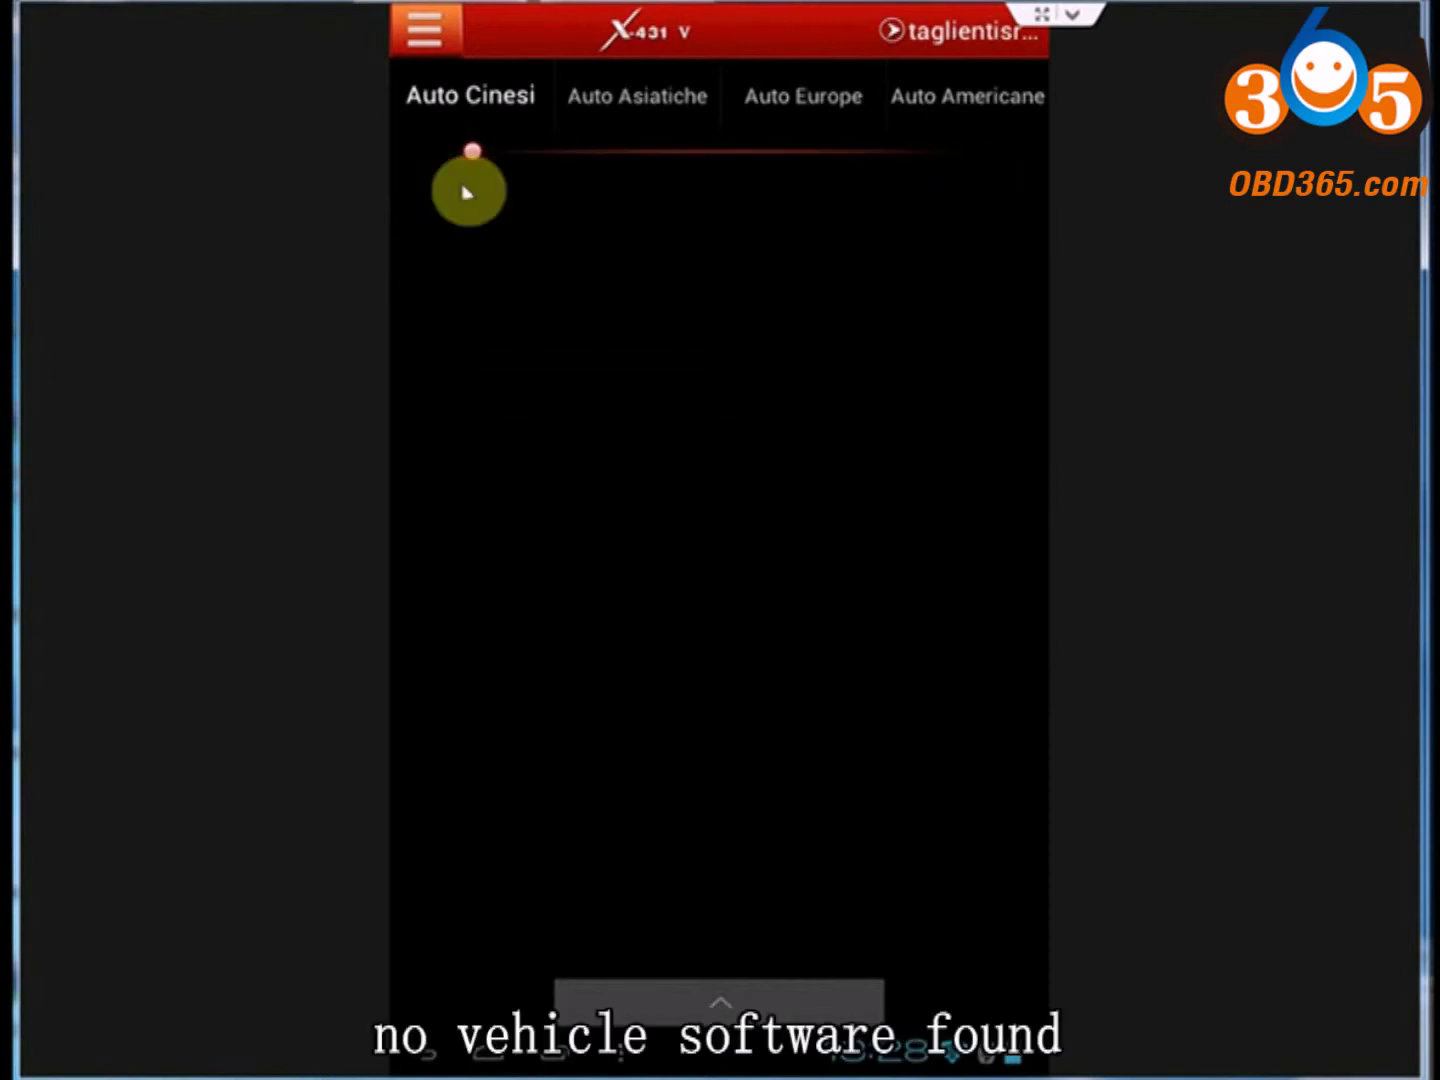
# - Exit DBScar after checking the other vehicle categories and relaunch the X-431 V client
pyautogui.click(593, 100)
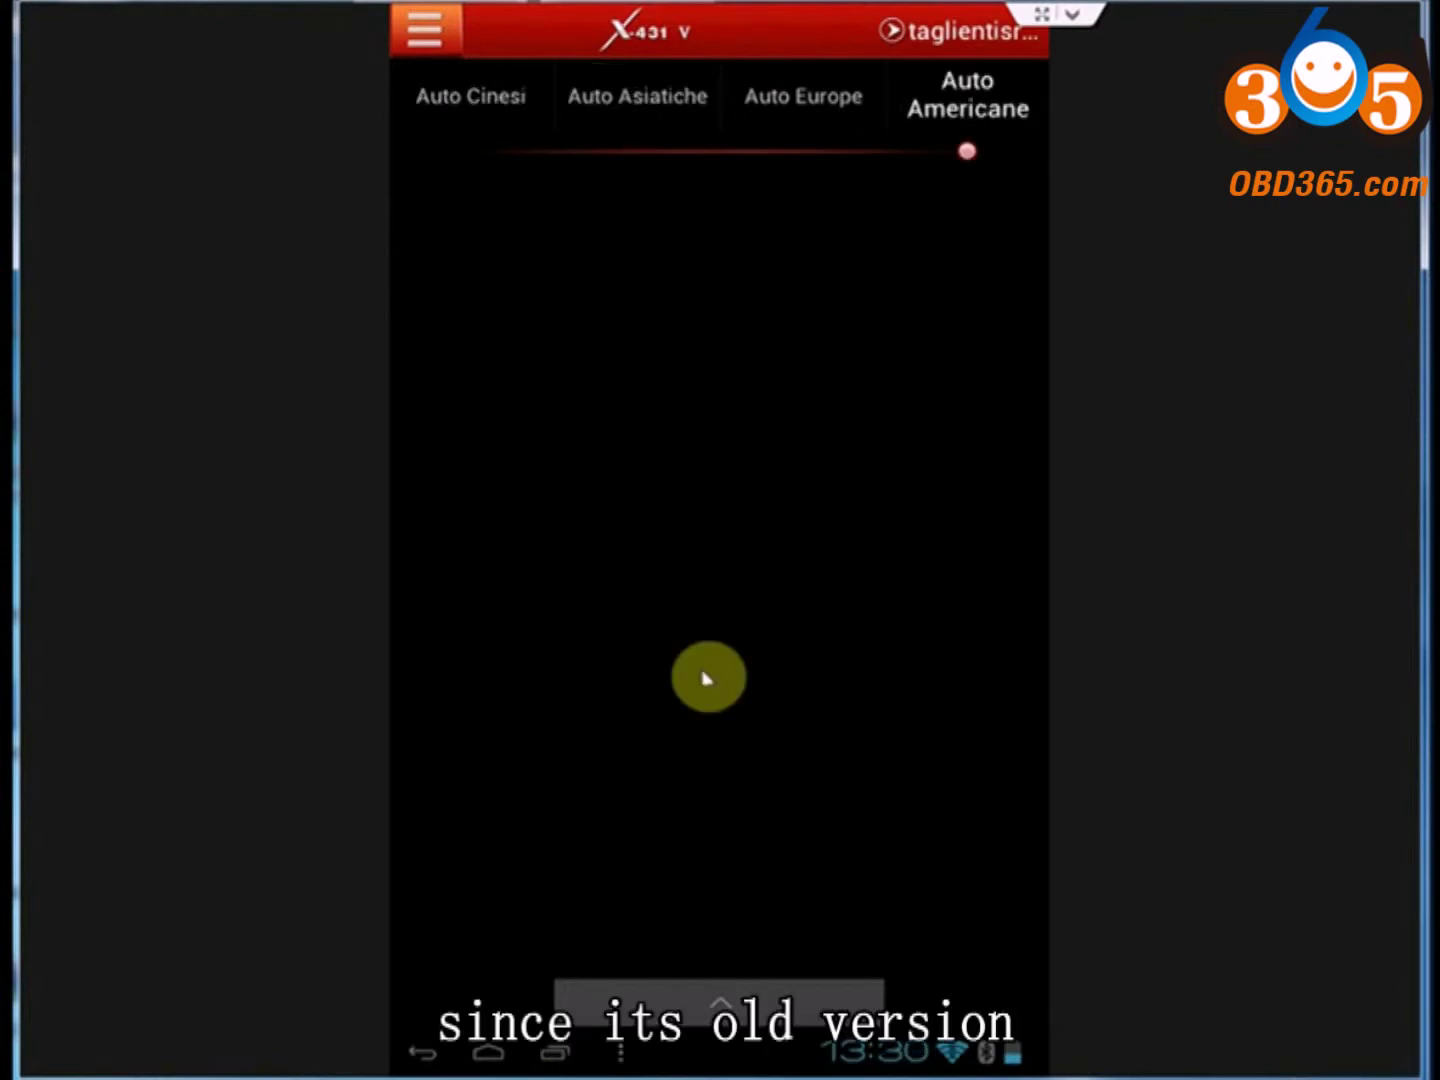
pyautogui.click(422, 1052)
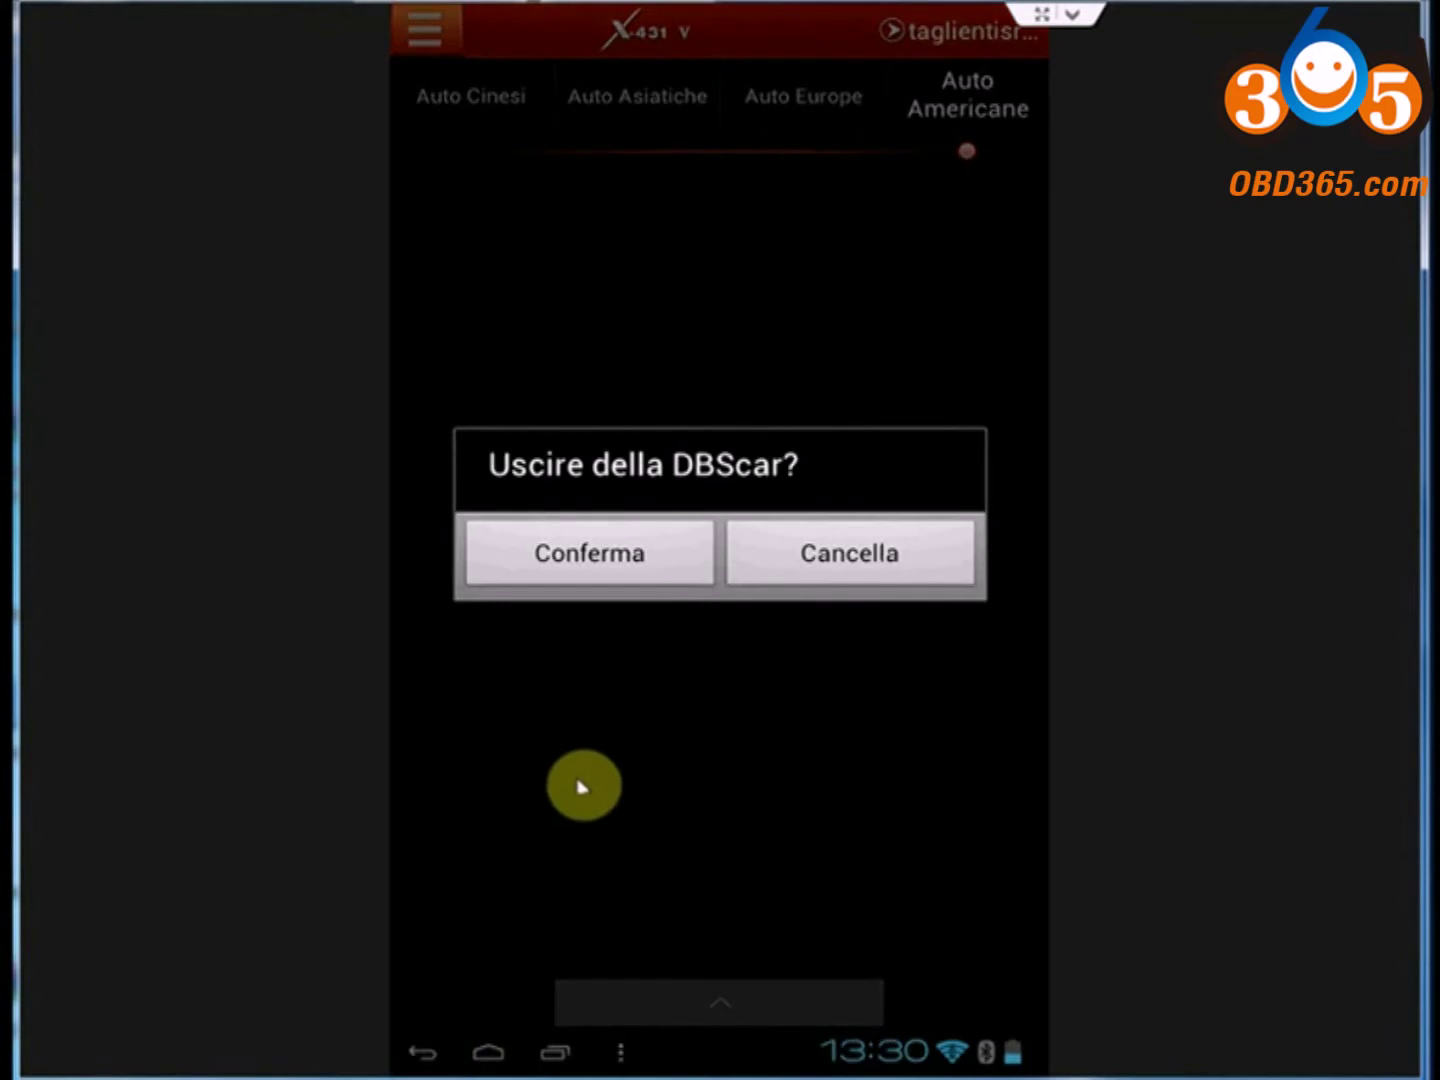
pyautogui.click(660, 553)
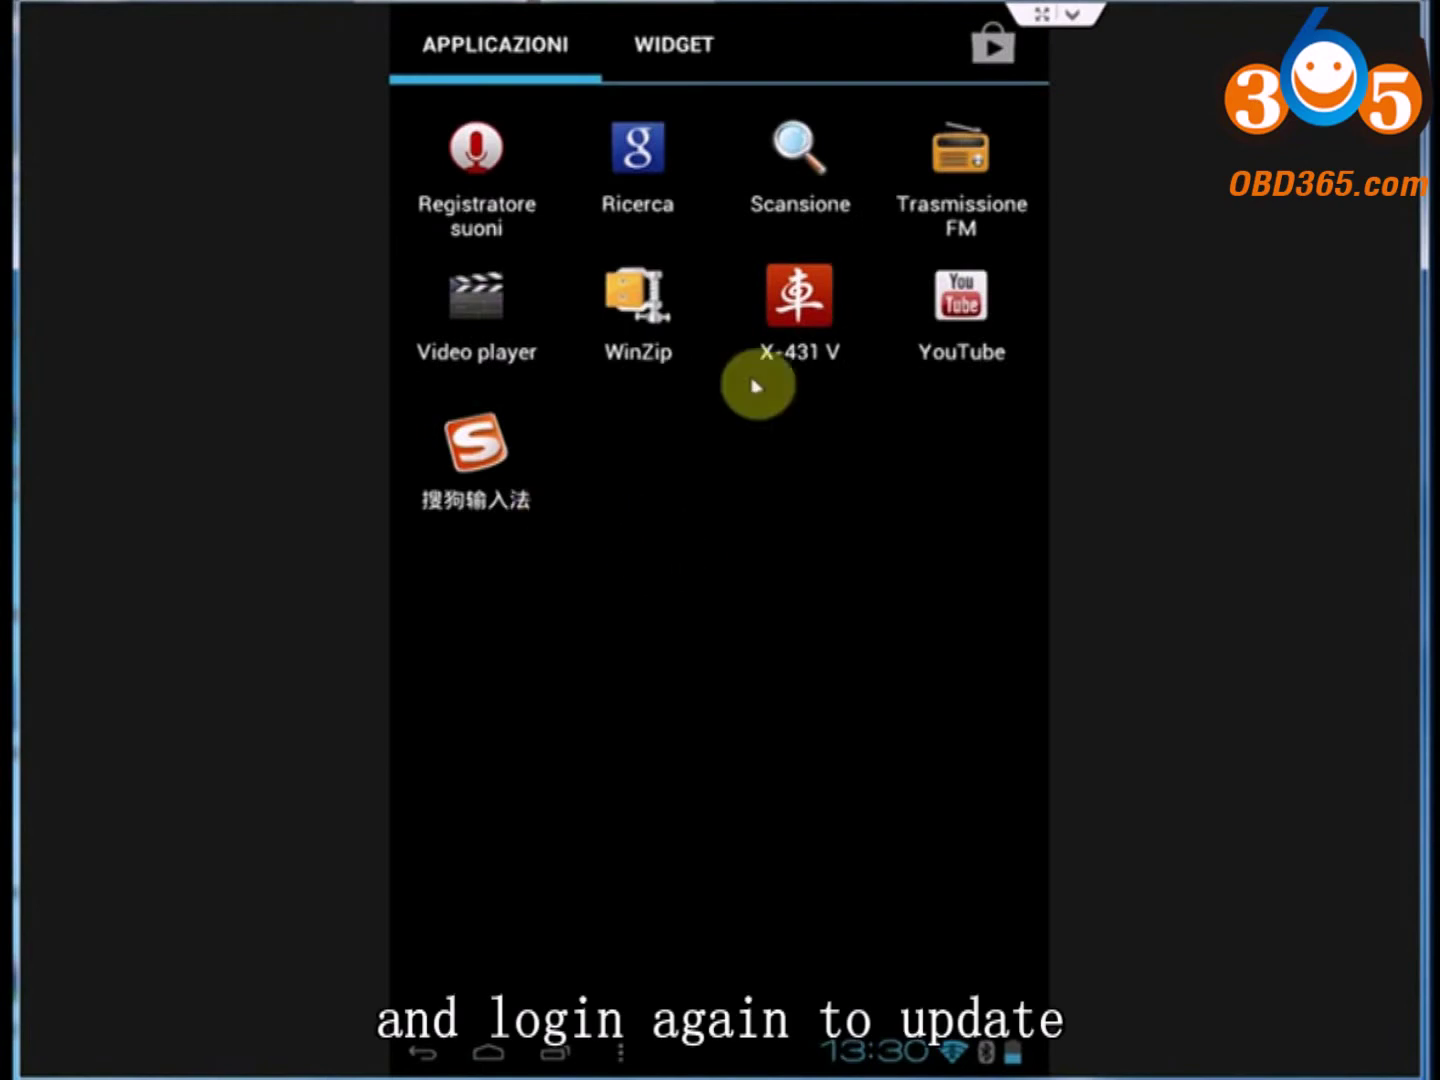
pyautogui.click(800, 312)
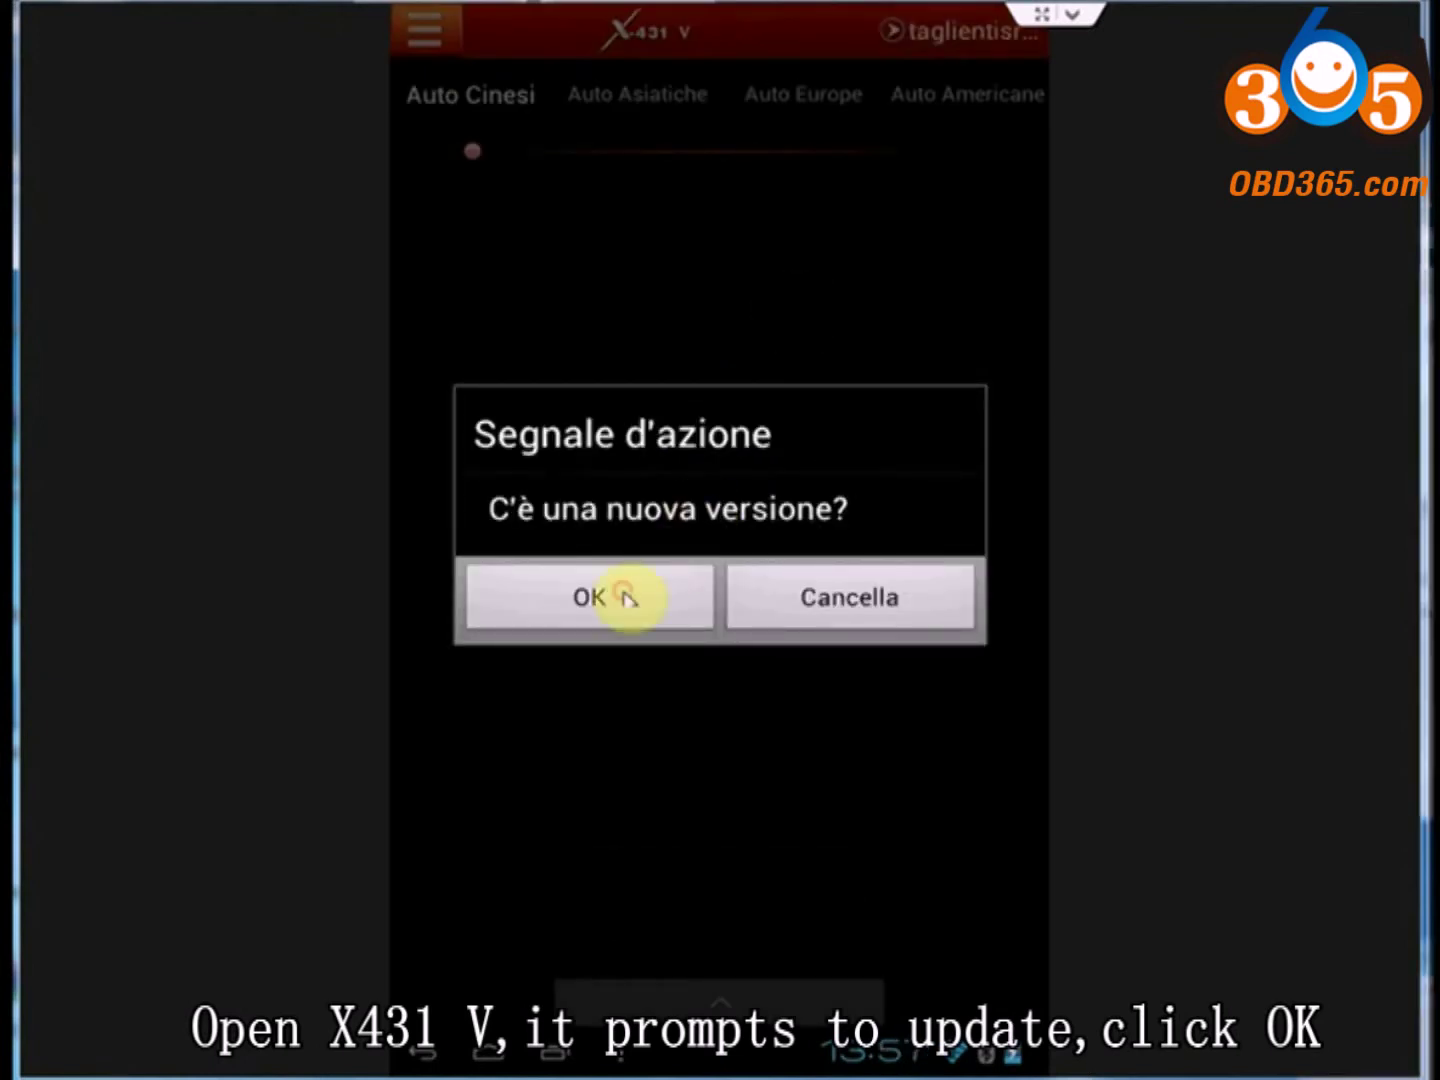
# - Accept the new client version and install it with Installazione pacchetti, replacing the existing X-431 V application
pyautogui.click(624, 596)
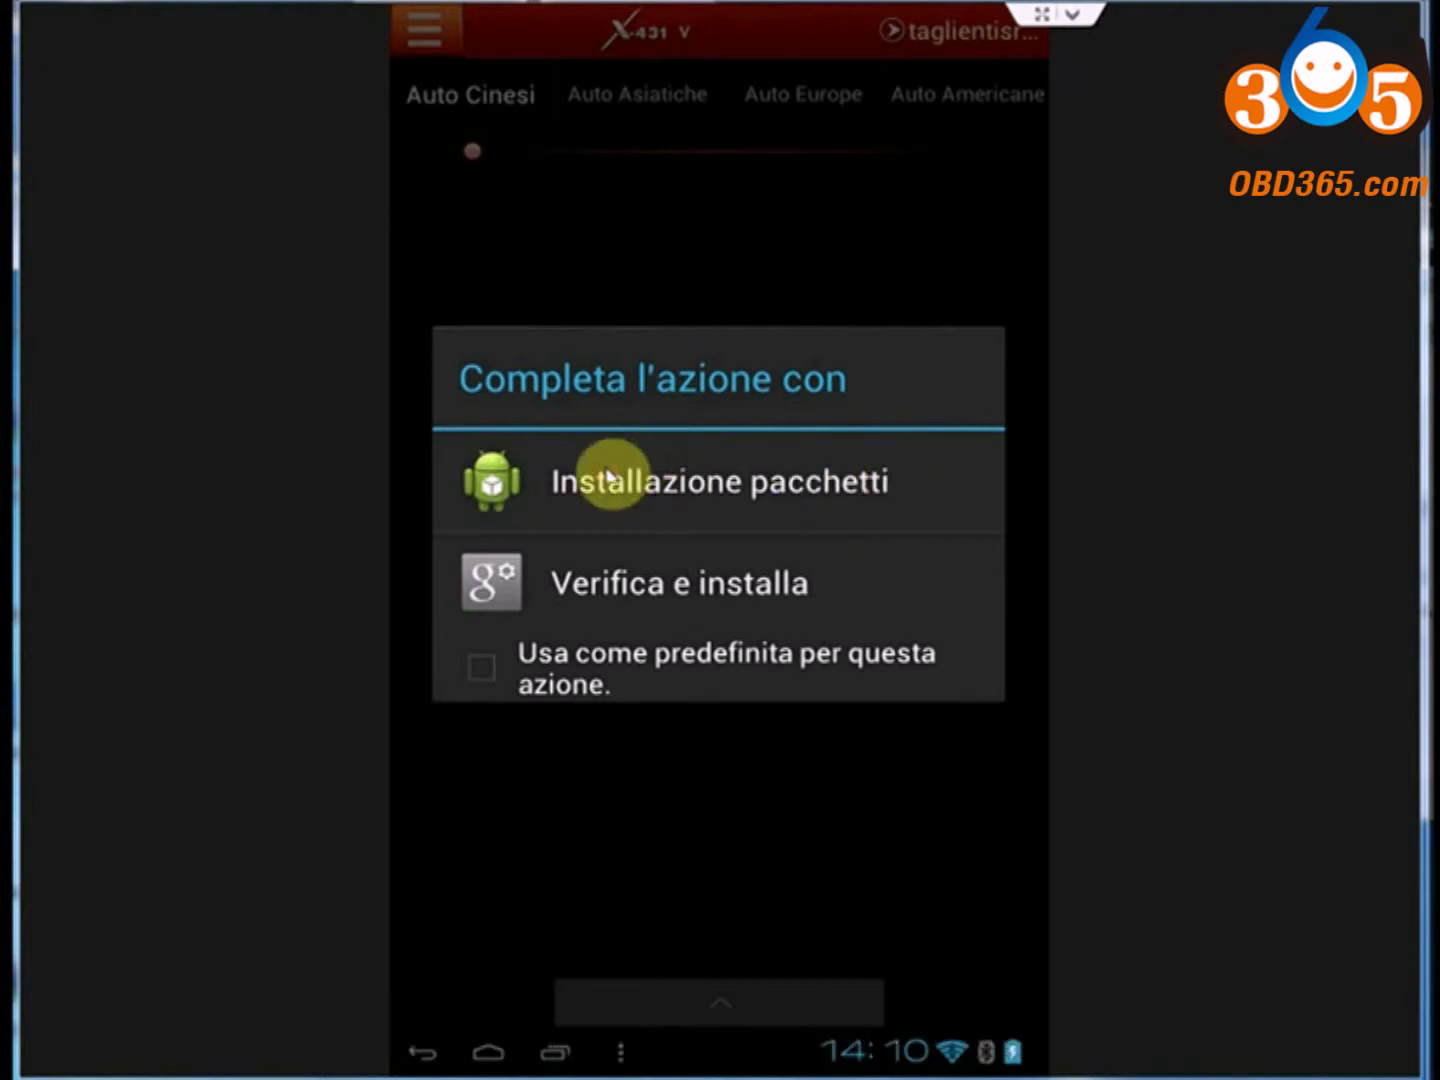
pyautogui.click(601, 482)
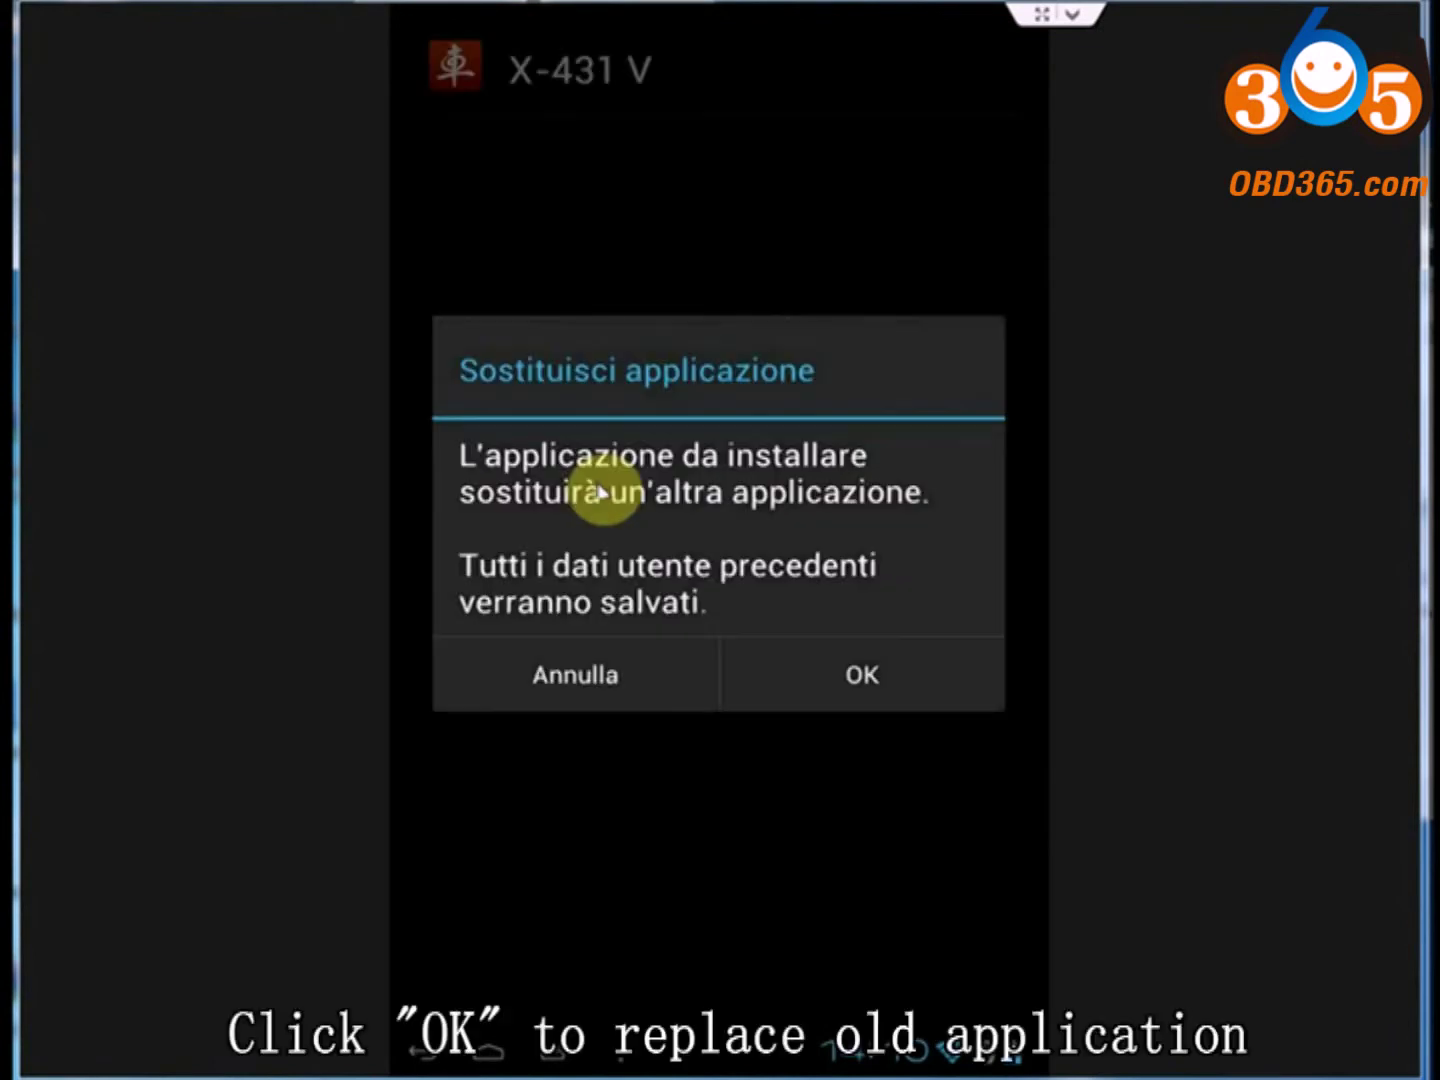
pyautogui.click(795, 681)
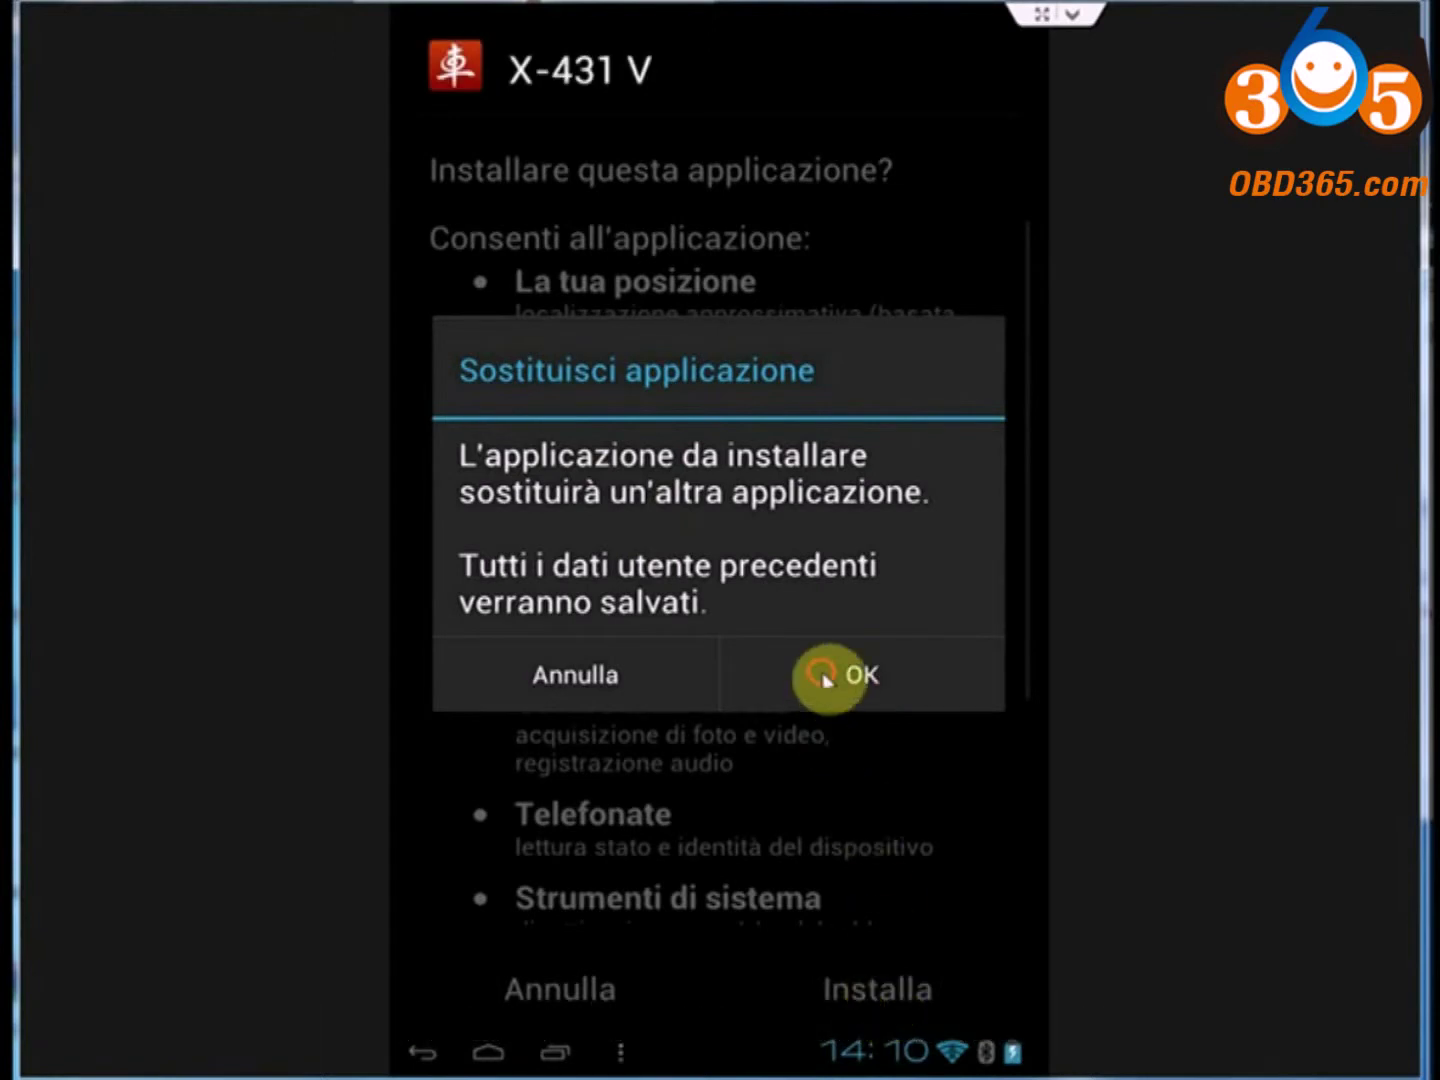
pyautogui.click(855, 983)
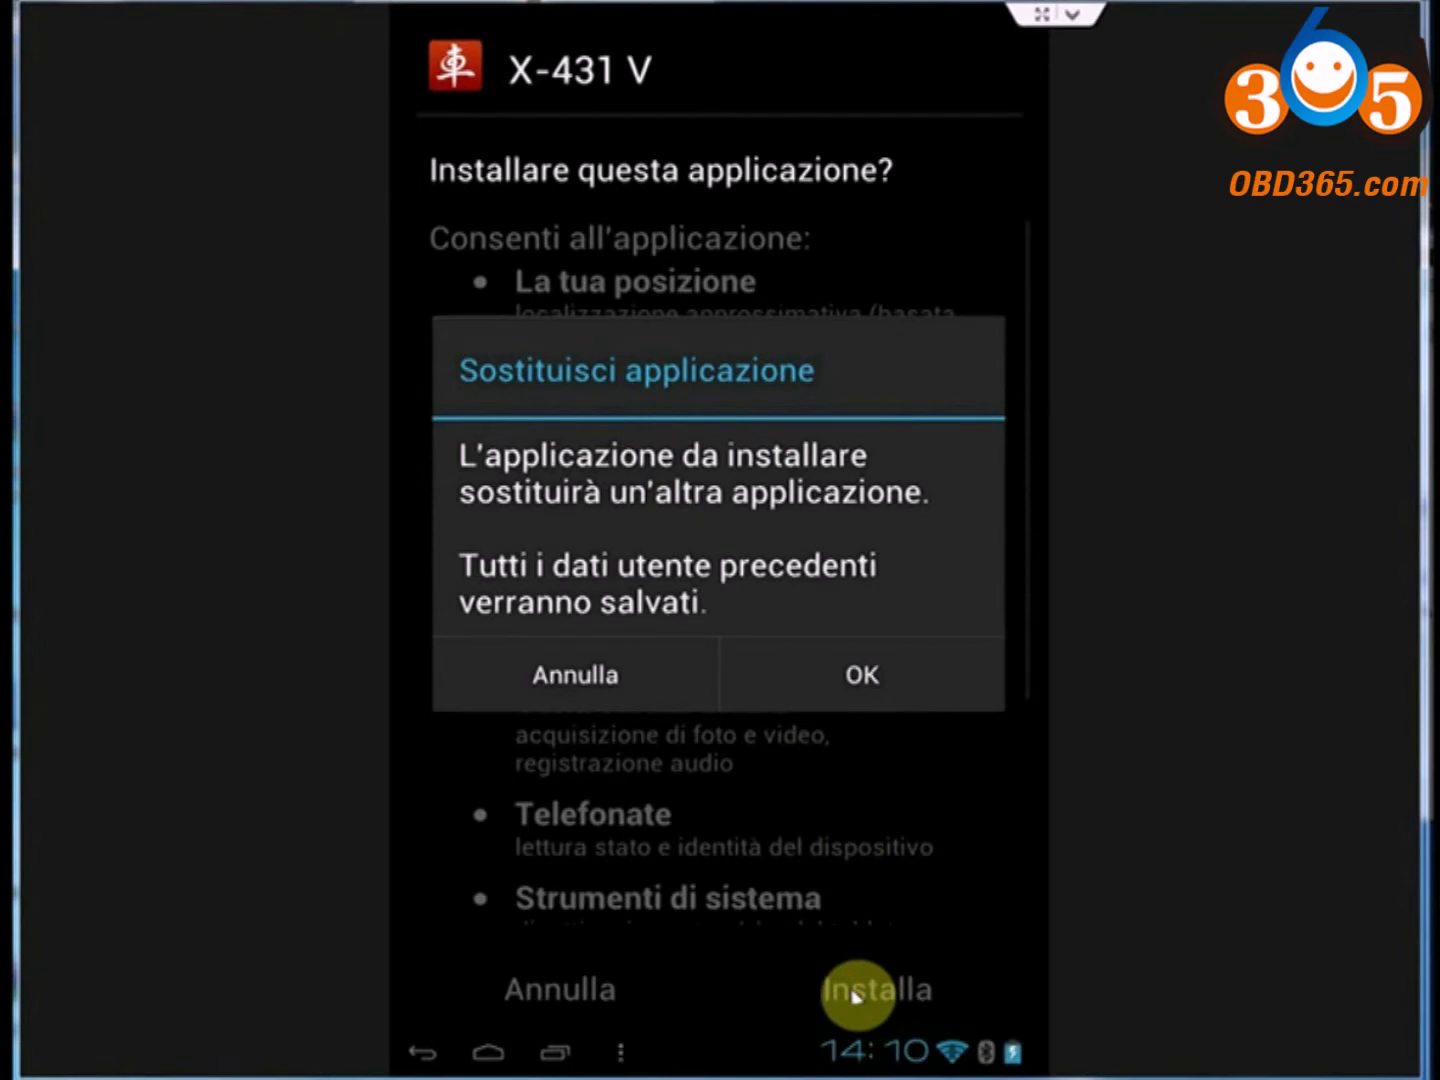
pyautogui.click(855, 995)
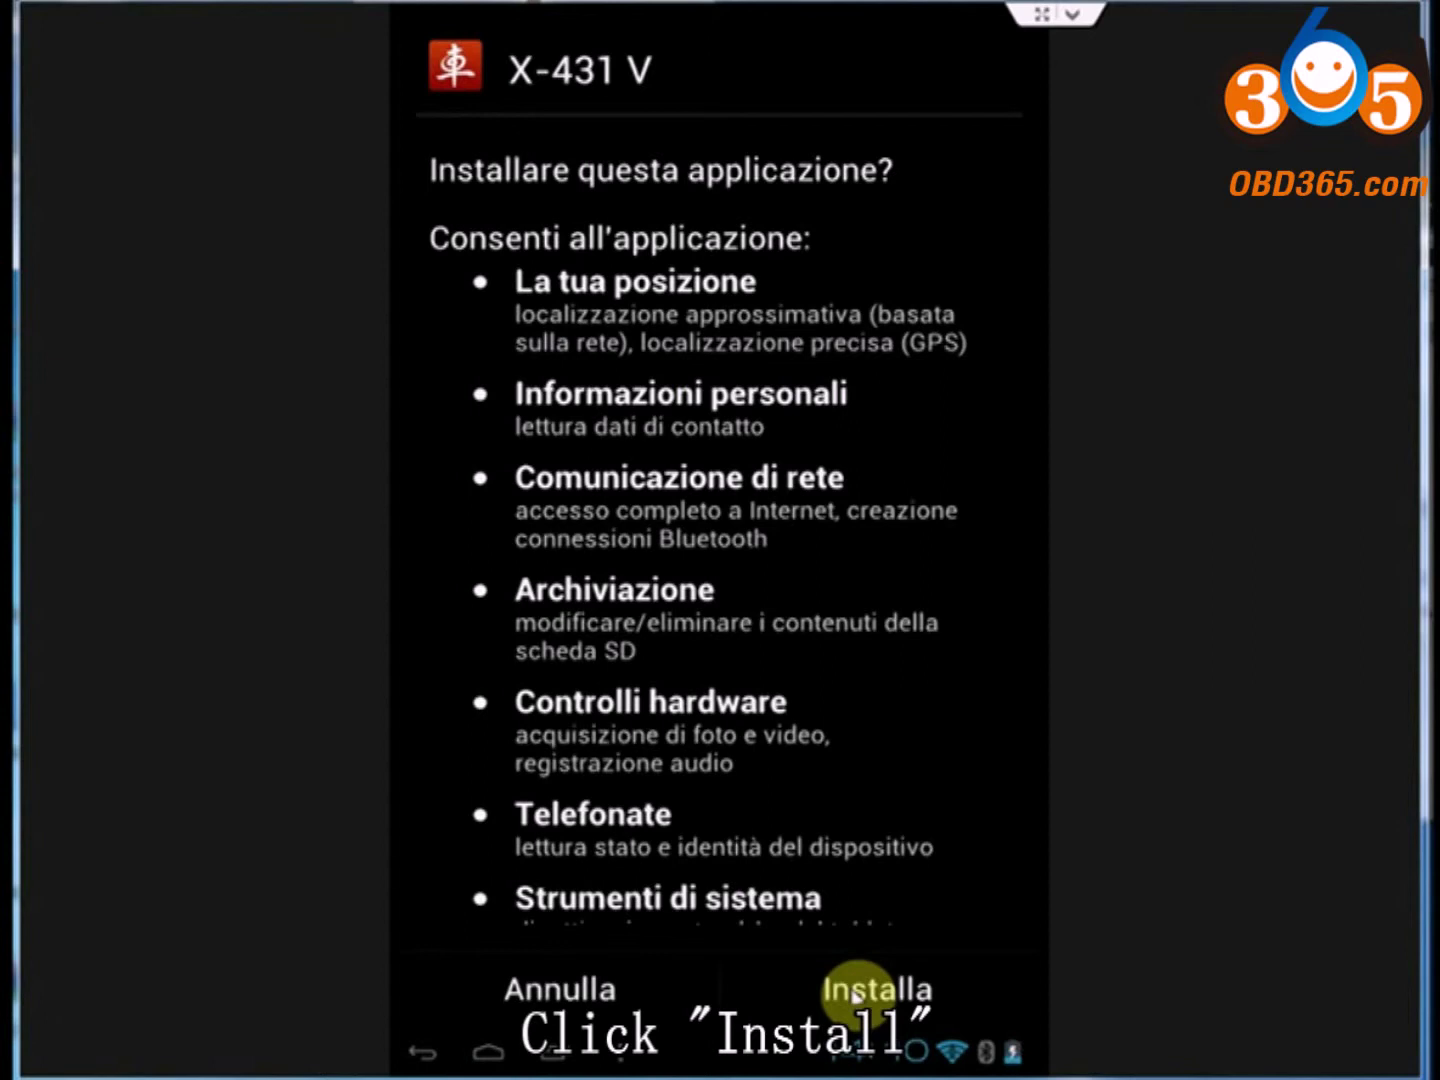
pyautogui.click(855, 993)
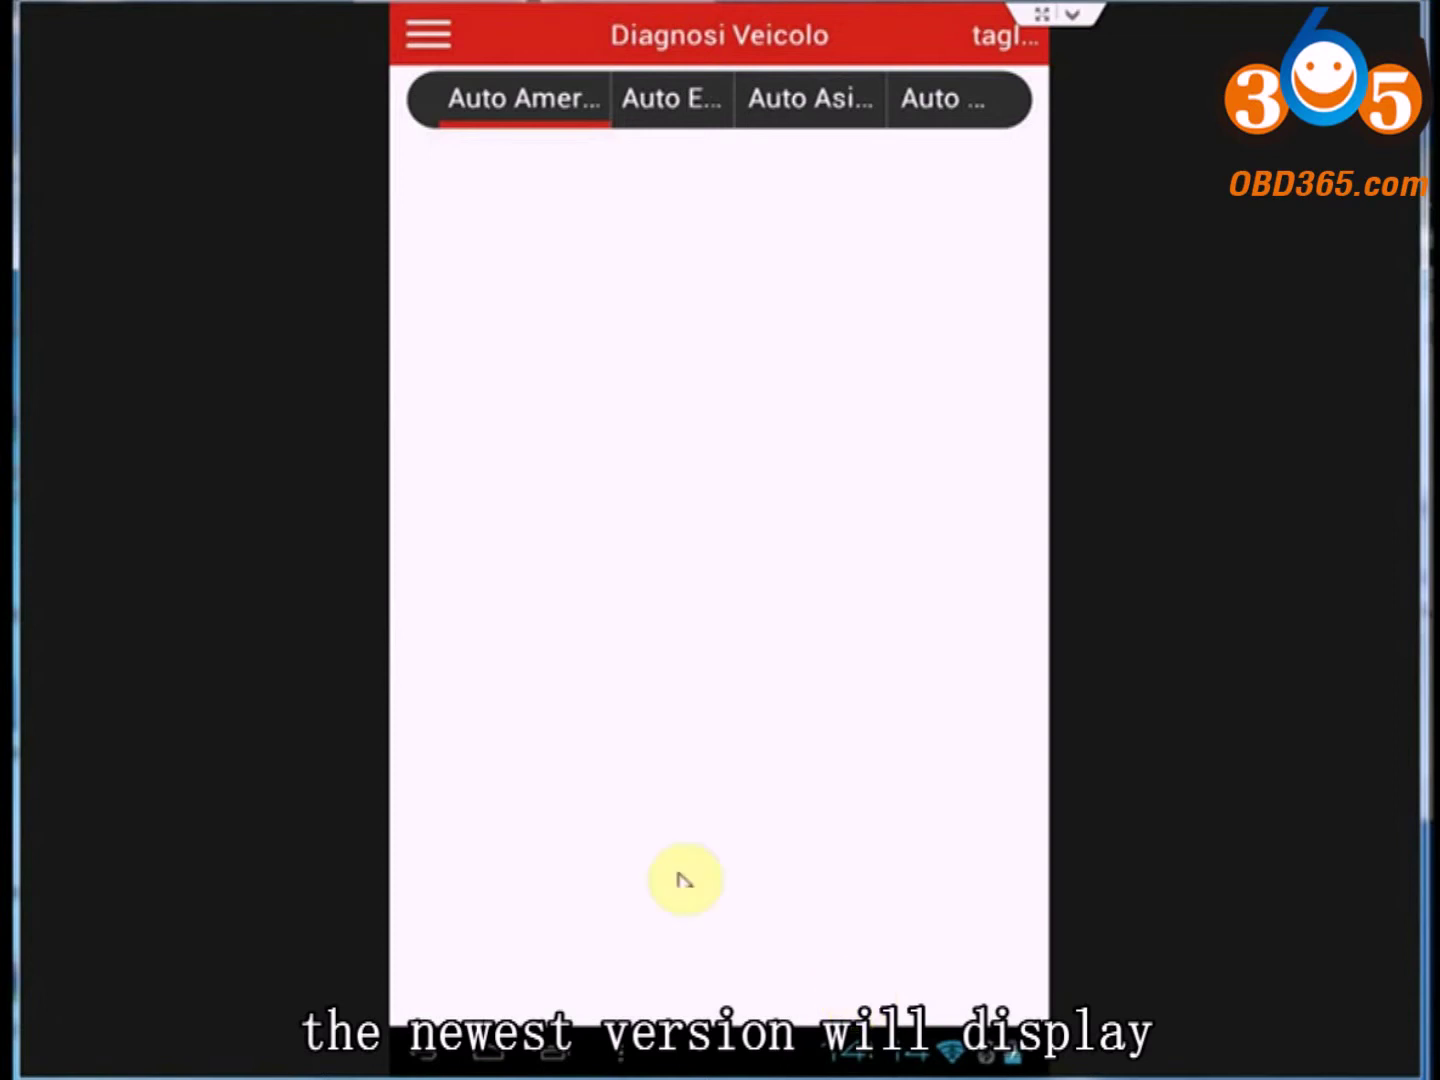
# - Reset the Bluetooth pairing for the Benz software in the European cars category and allow Bluetooth activation
pyautogui.click(678, 103)
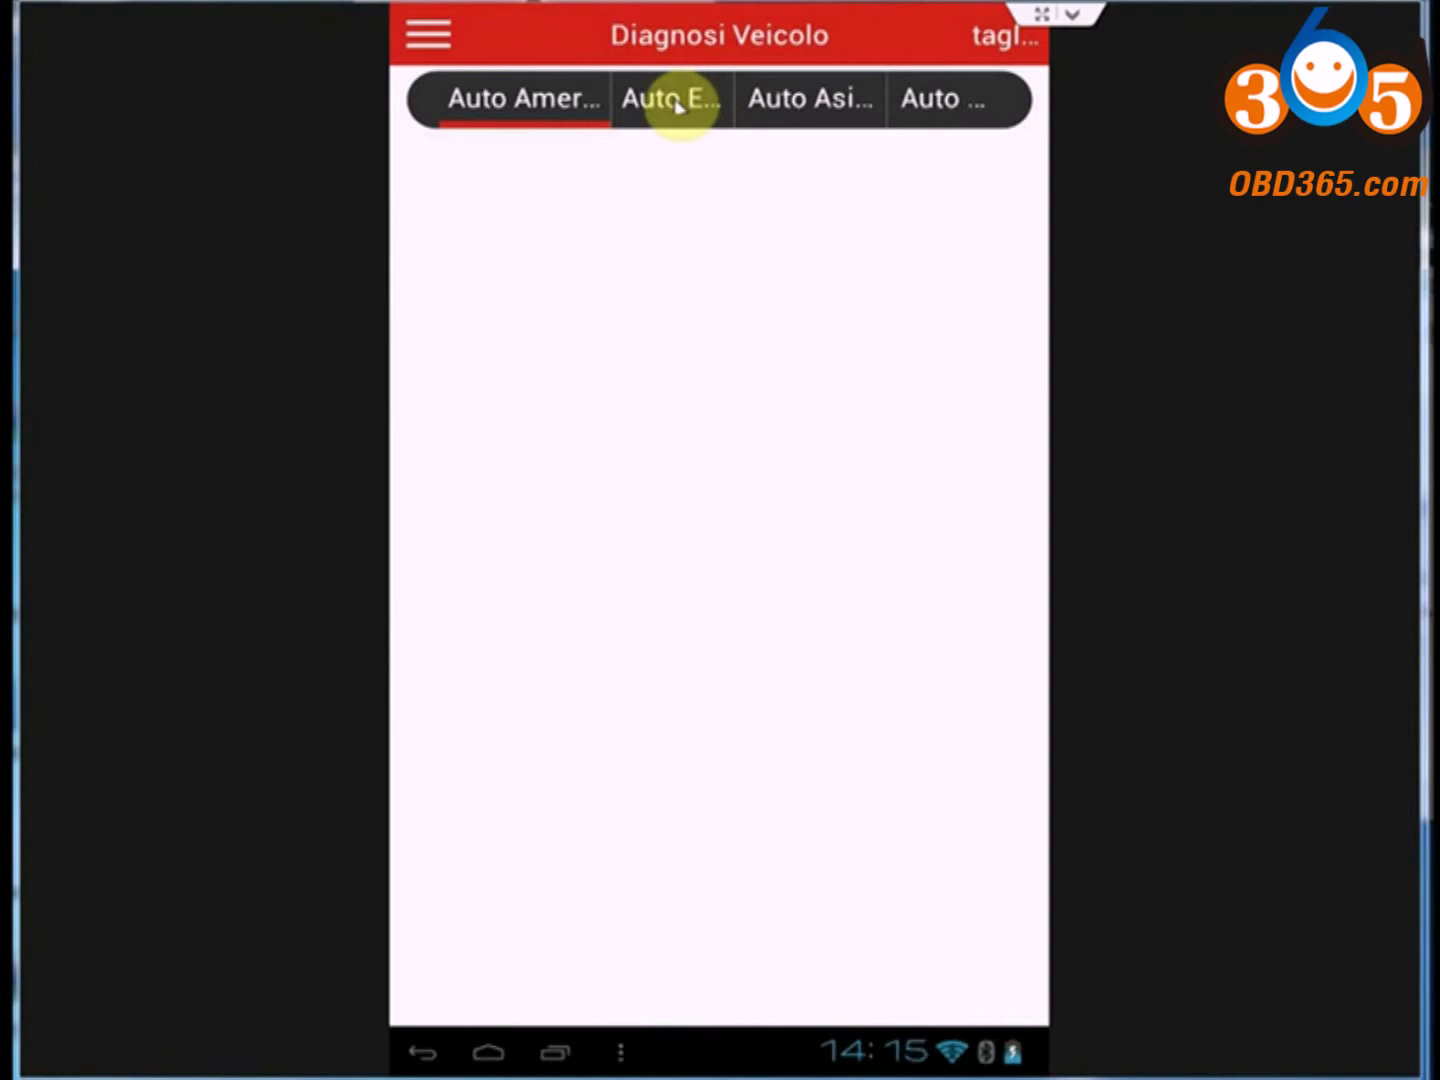
pyautogui.click(676, 104)
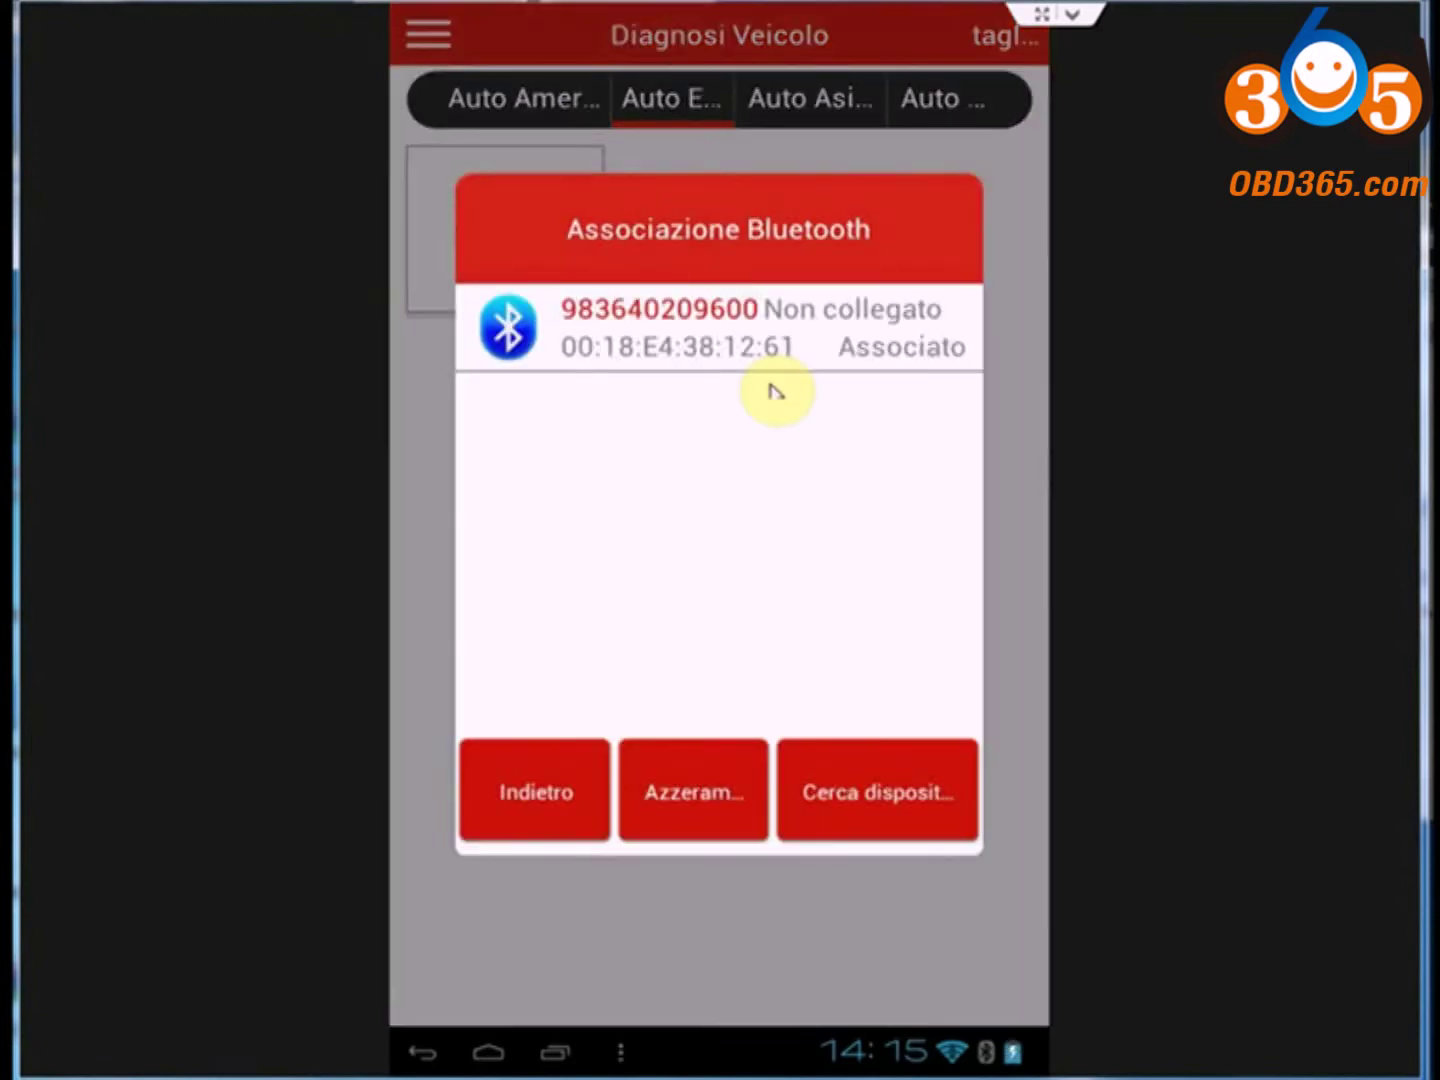
pyautogui.click(675, 771)
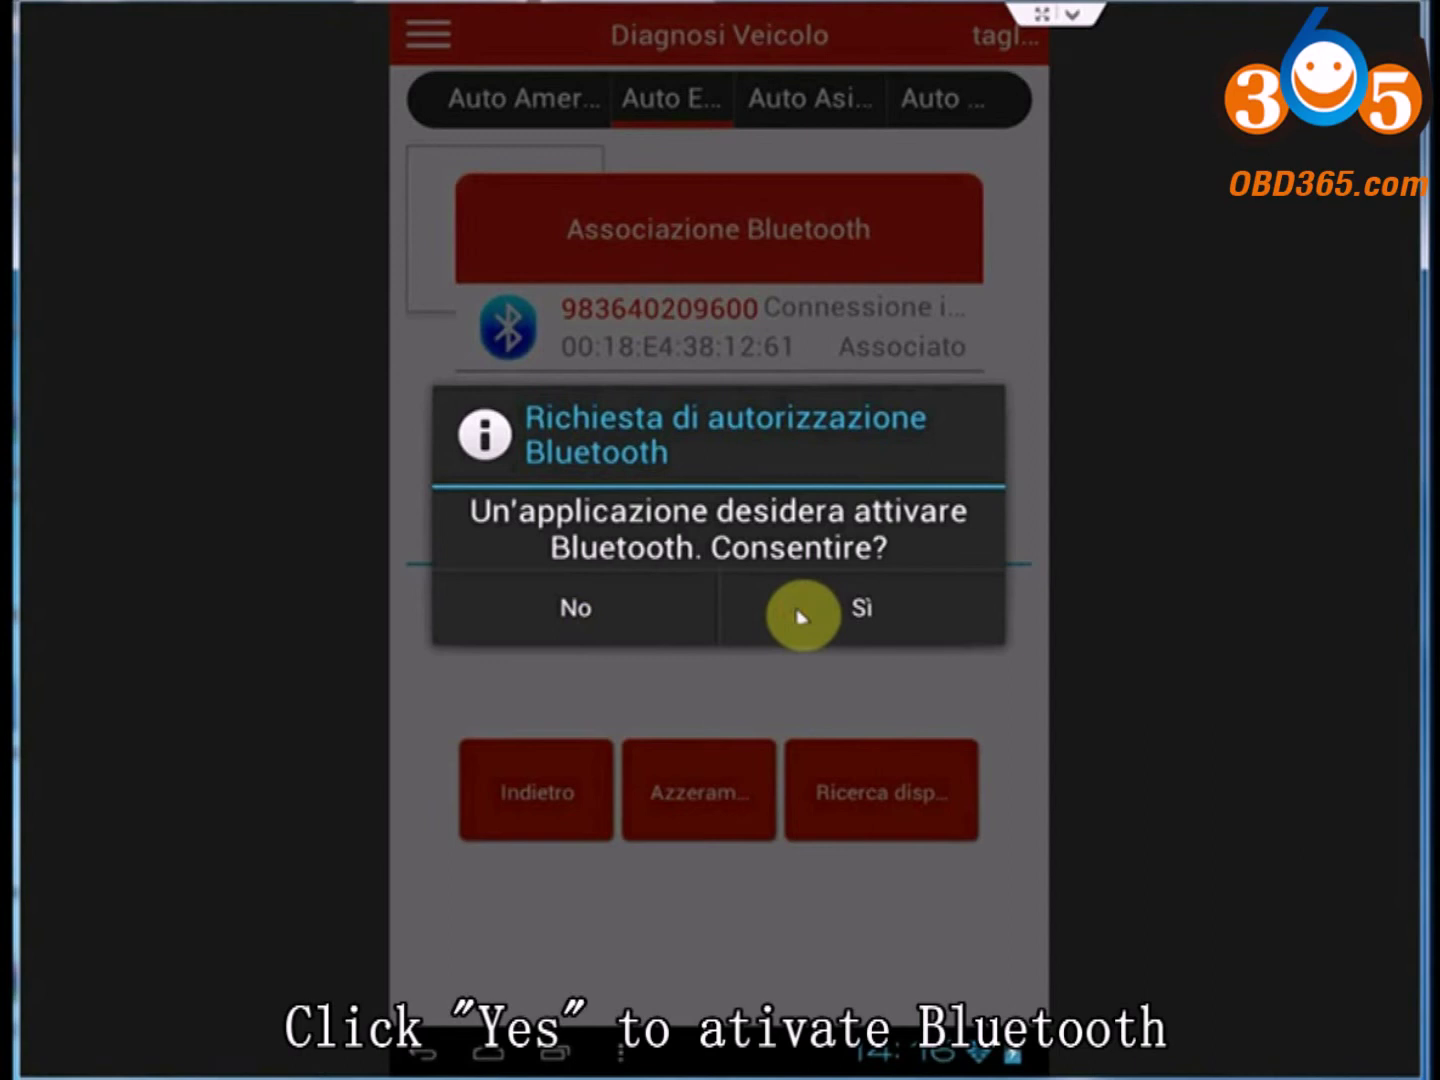
pyautogui.click(850, 604)
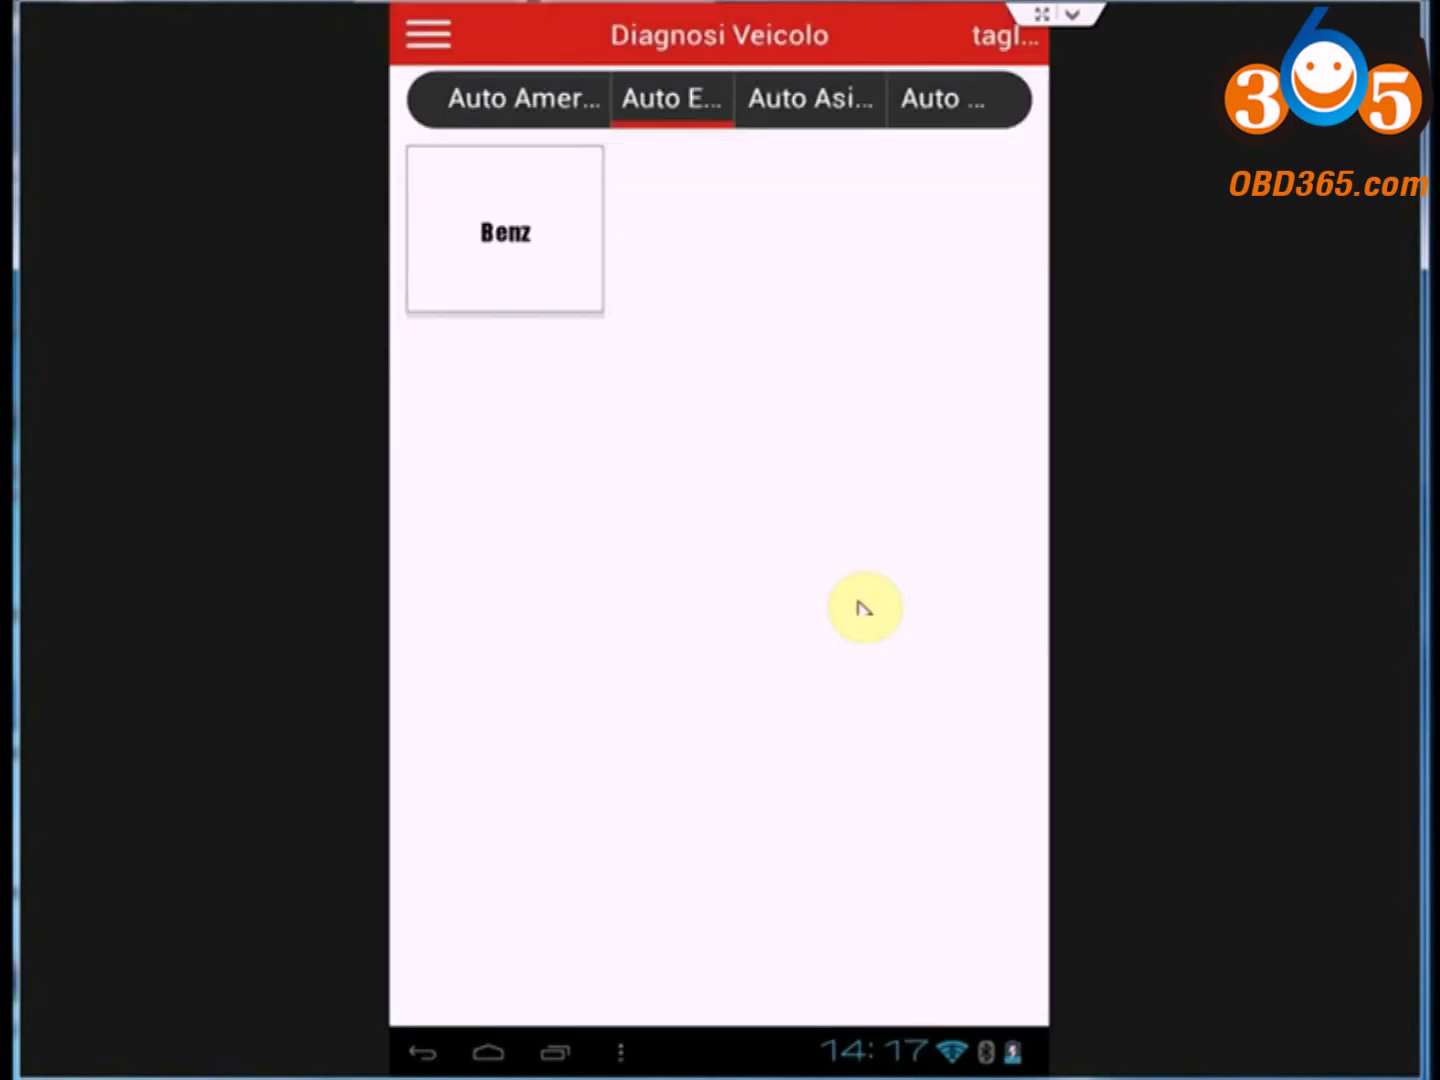
# - View the personal information page of the profile and return to vehicle diagnosis
pyautogui.click(433, 36)
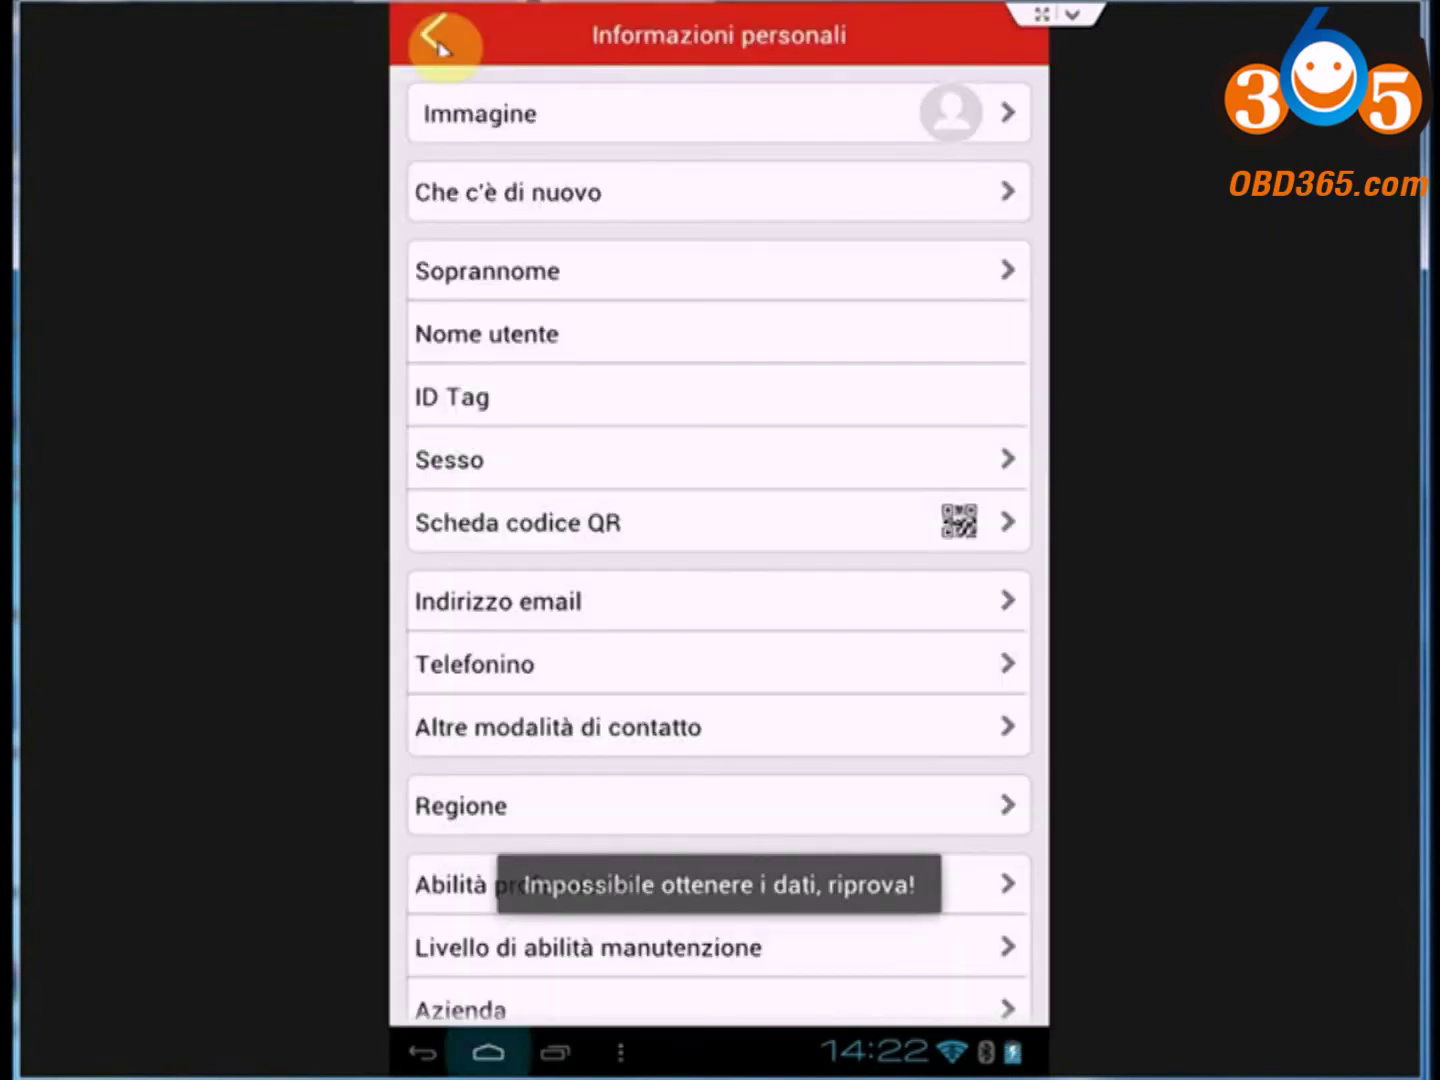
pyautogui.click(440, 45)
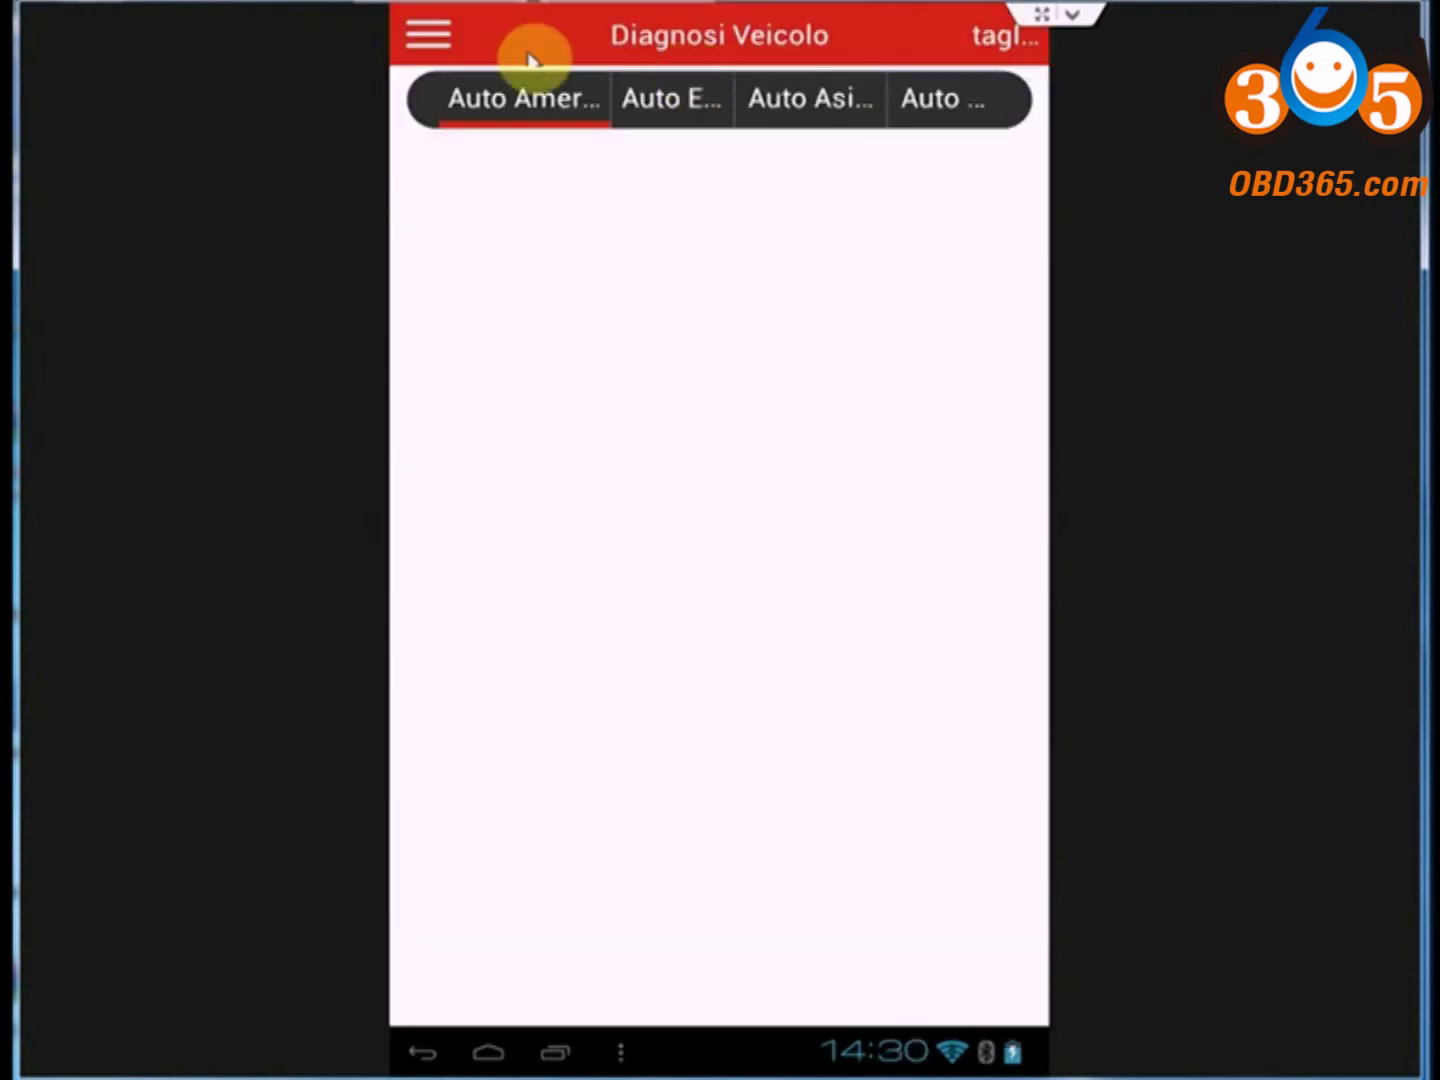
# - Check the versions offered for ACURA in the update list and start downloading all selected vehicle software
pyautogui.click(428, 36)
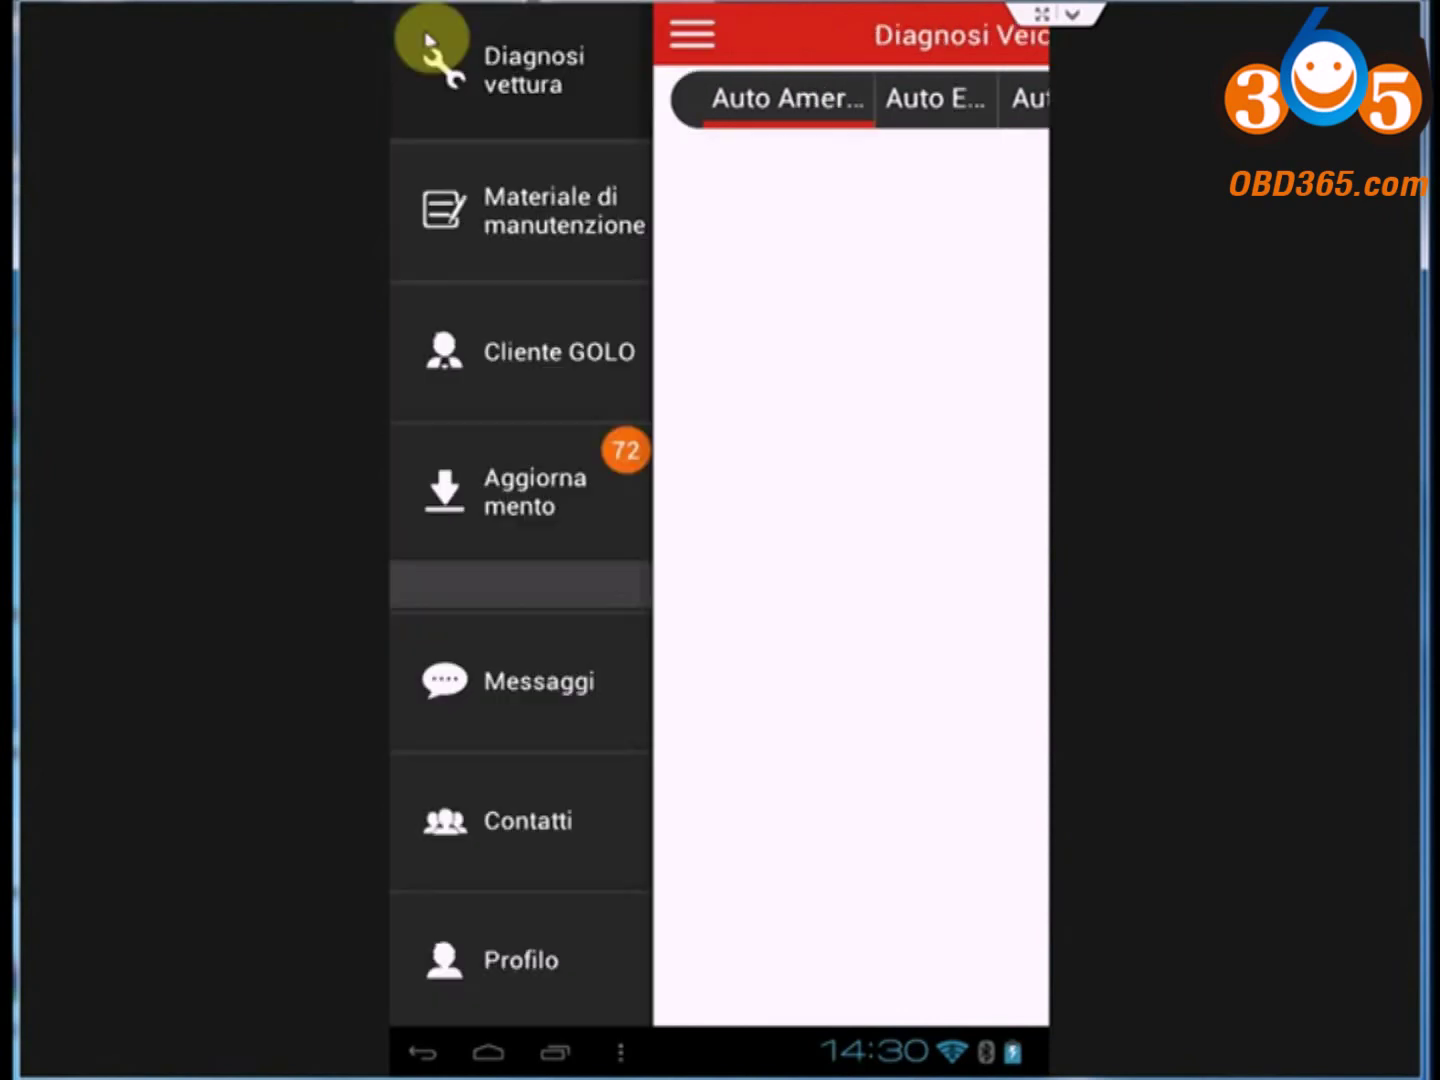
pyautogui.click(513, 470)
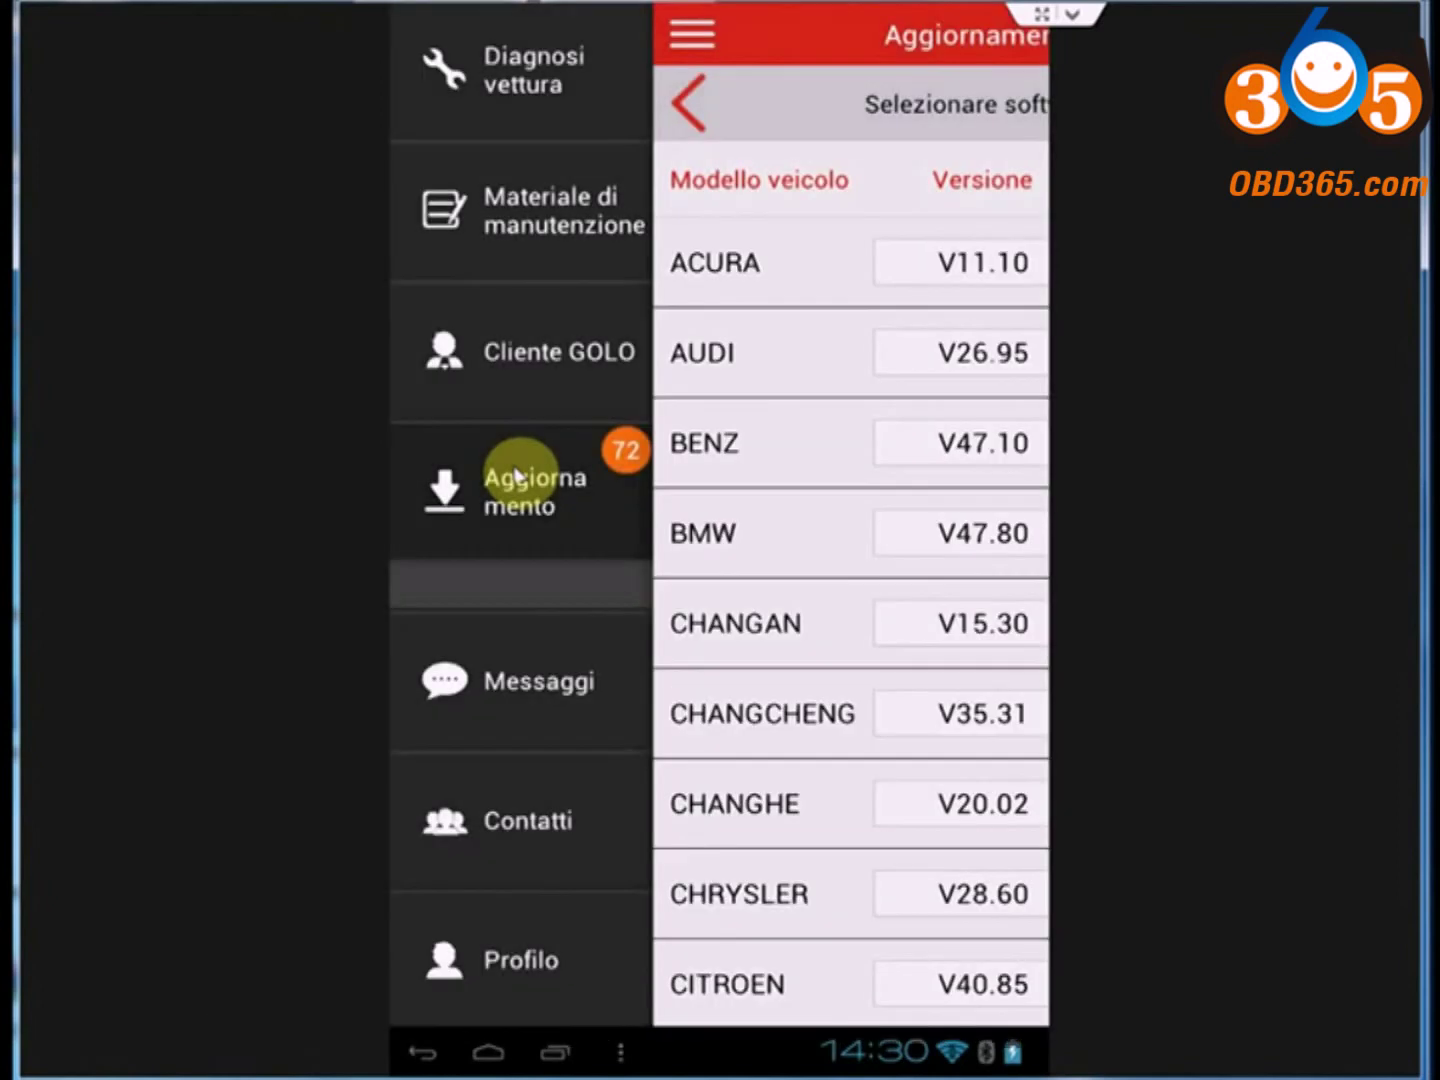
pyautogui.click(700, 95)
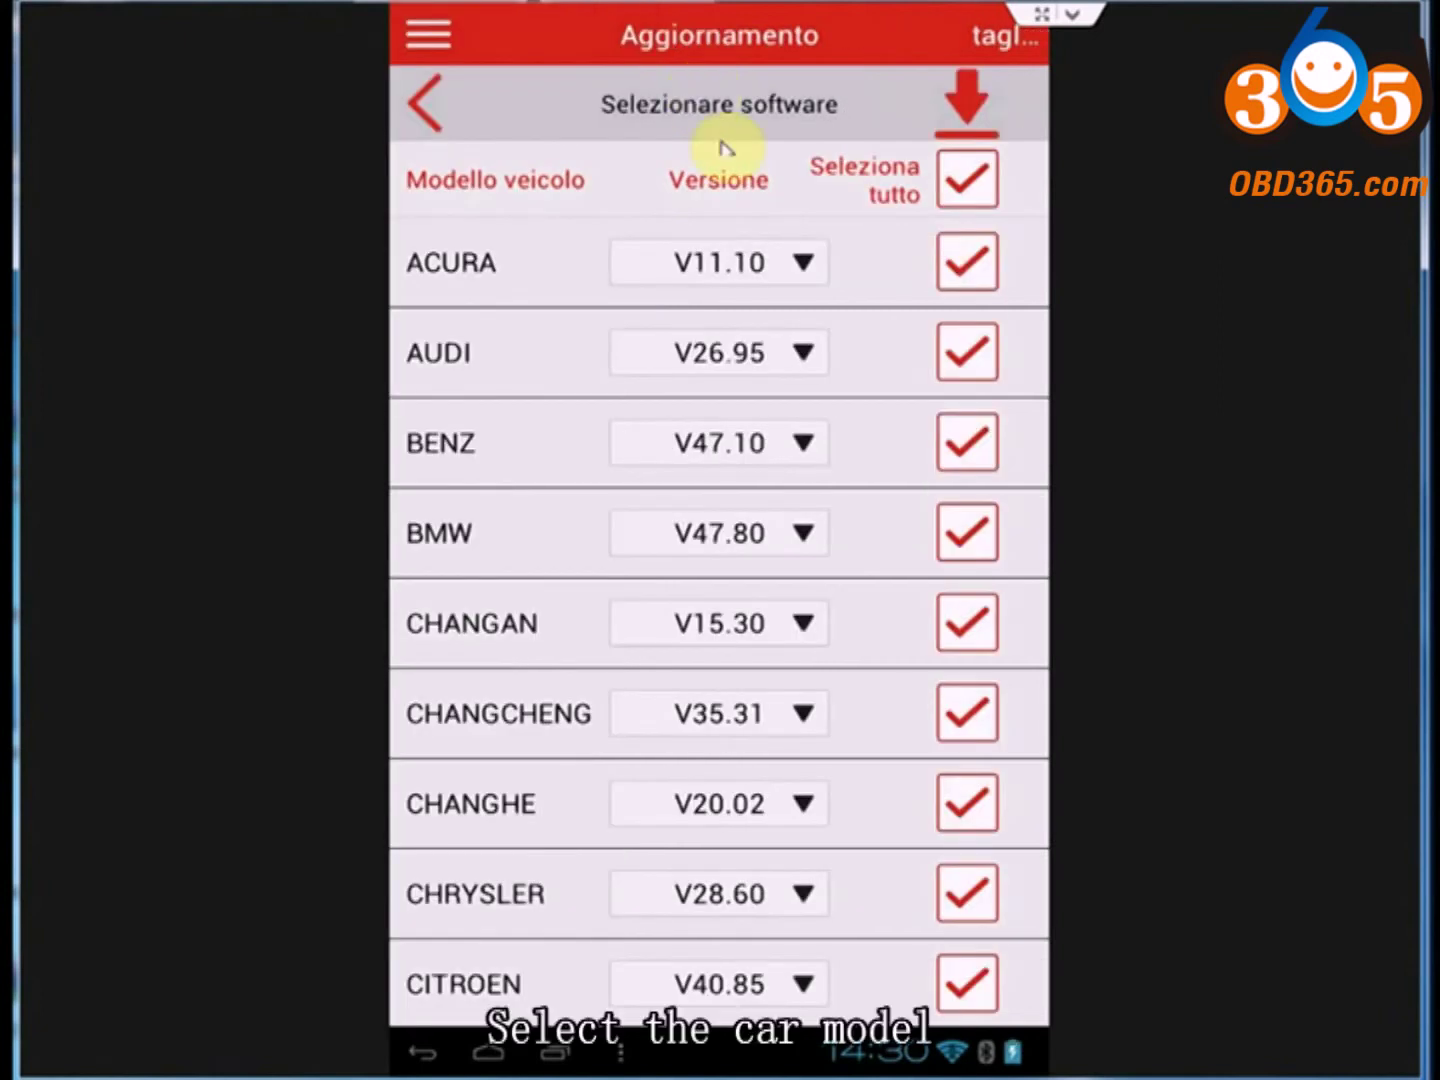
pyautogui.click(805, 265)
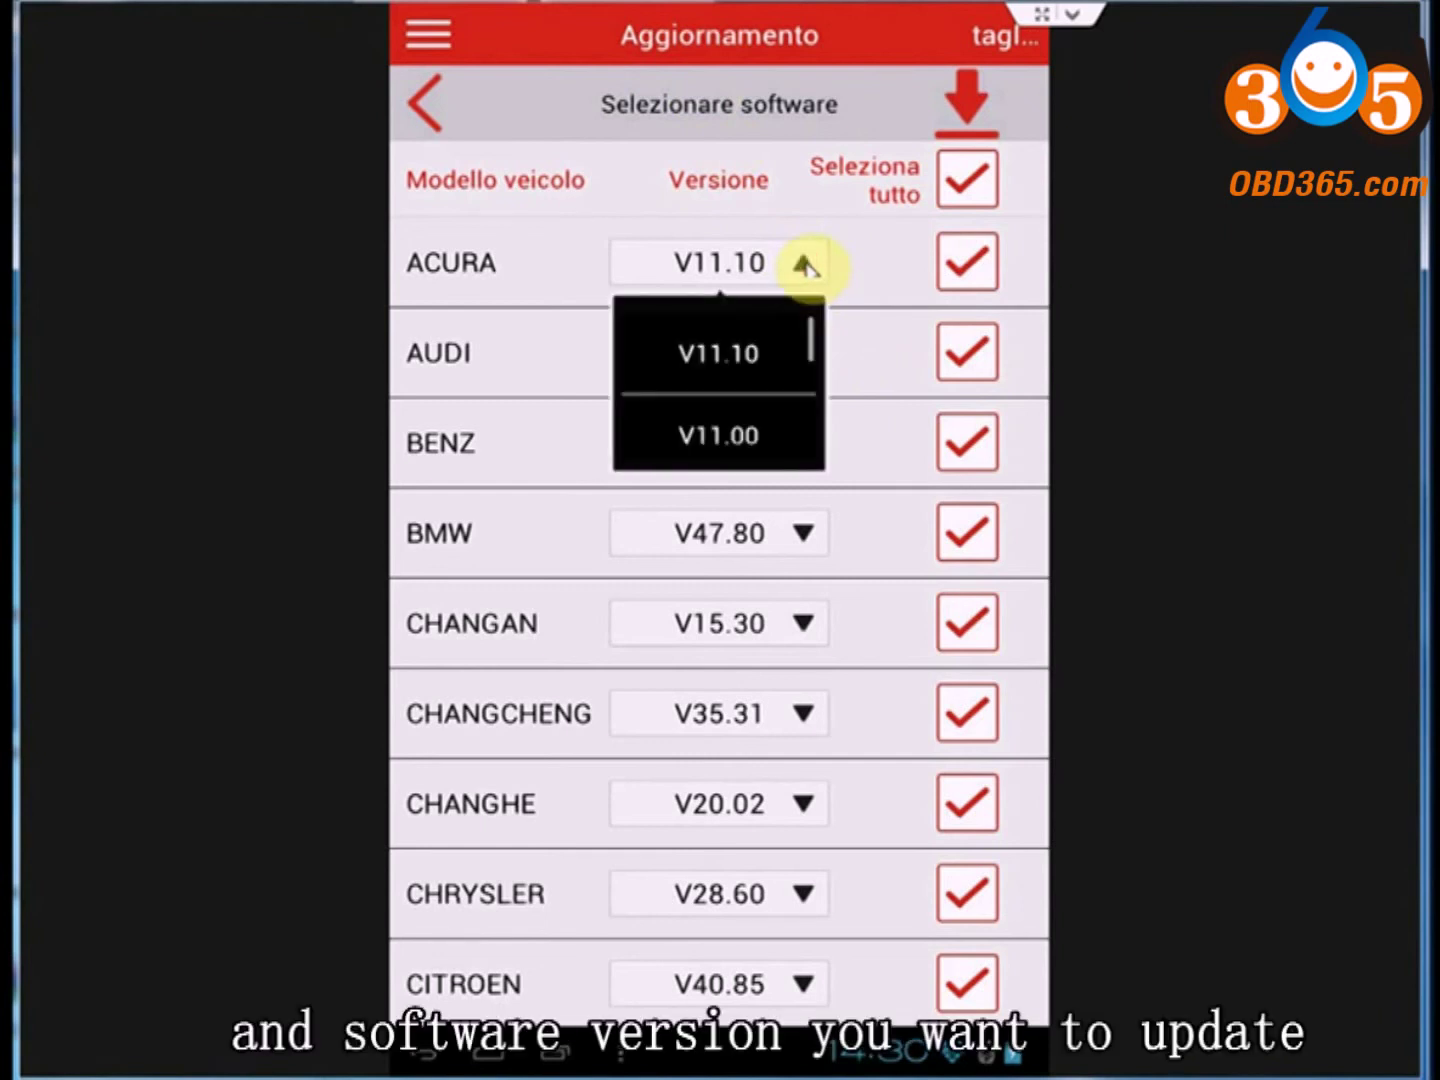
pyautogui.click(970, 103)
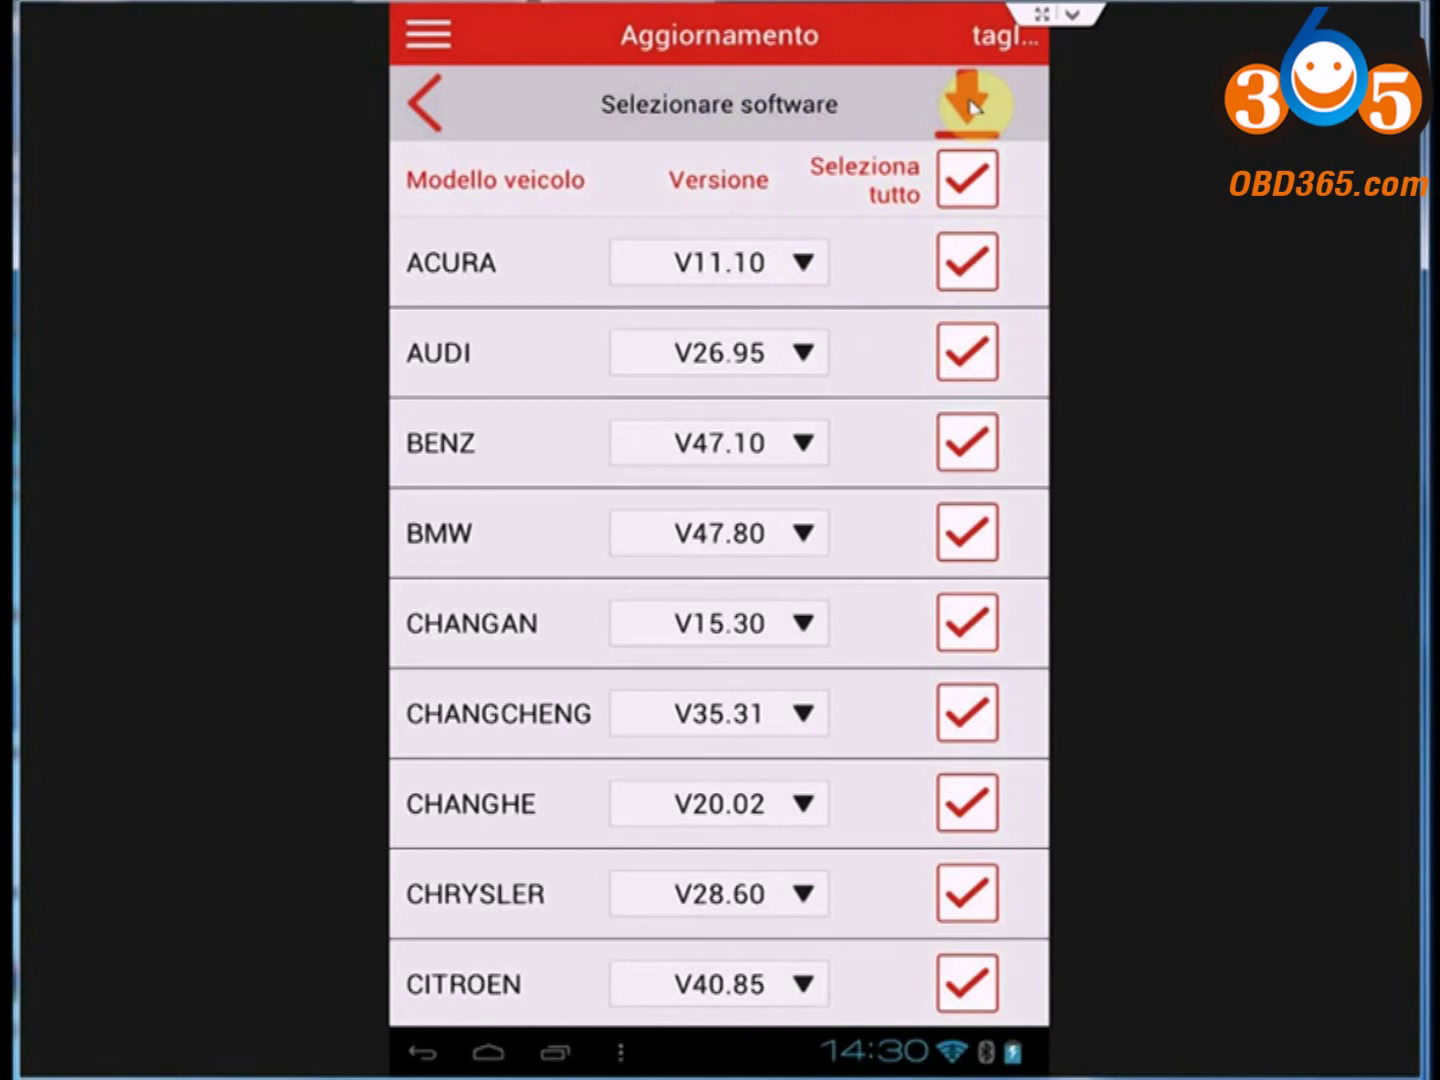
pyautogui.click(970, 103)
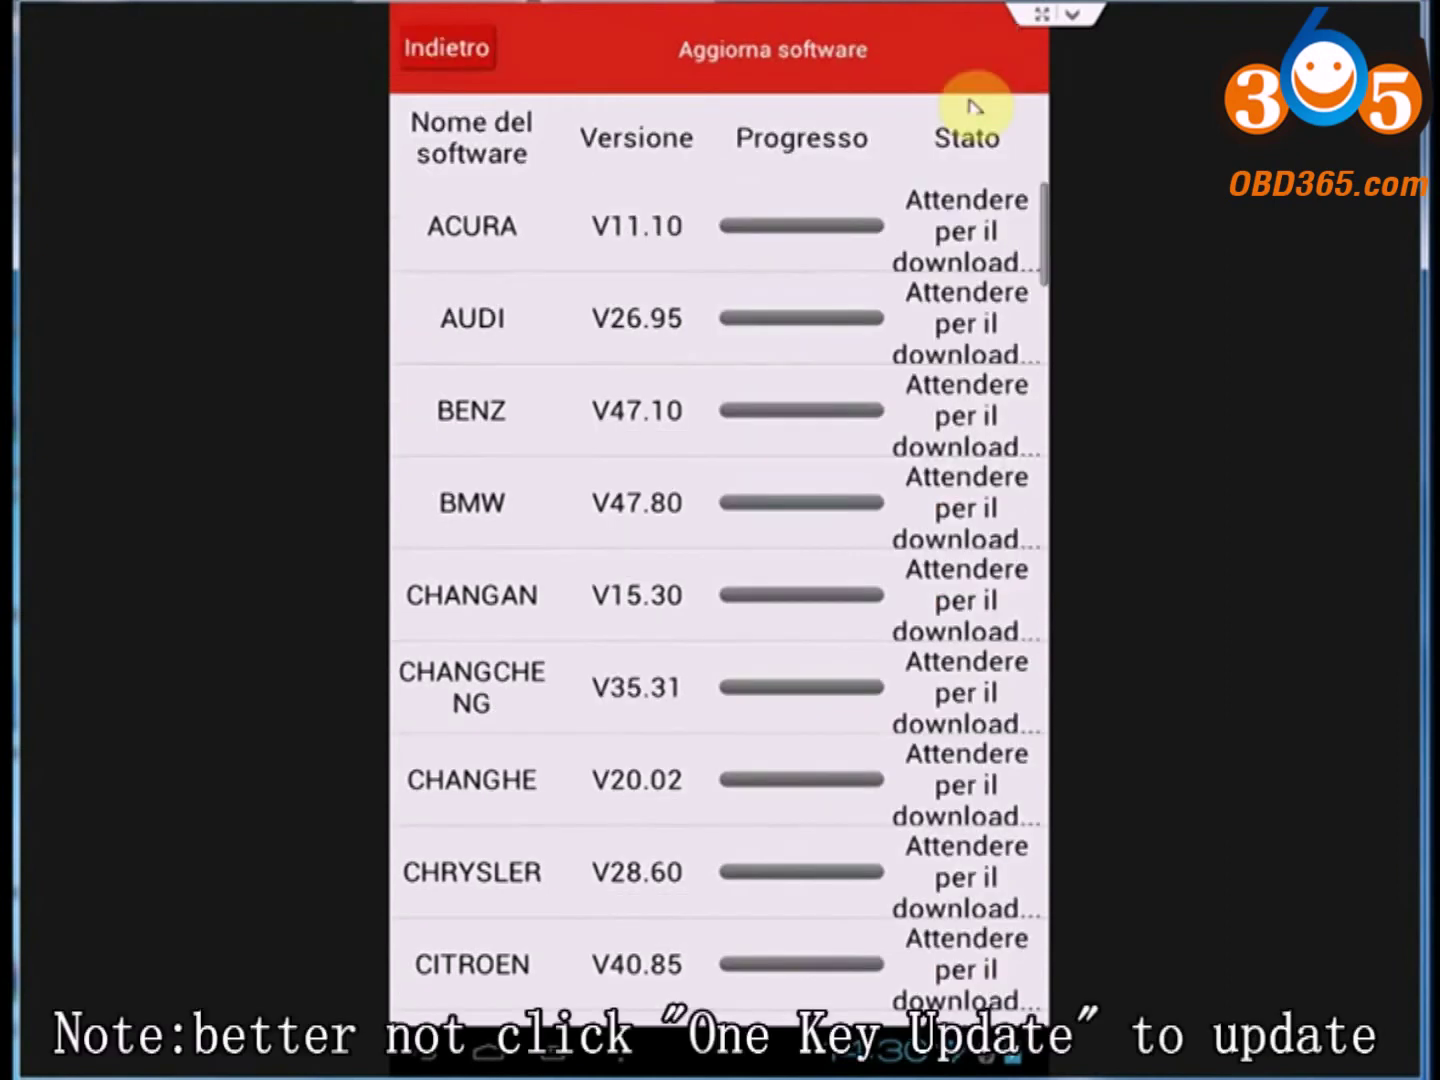